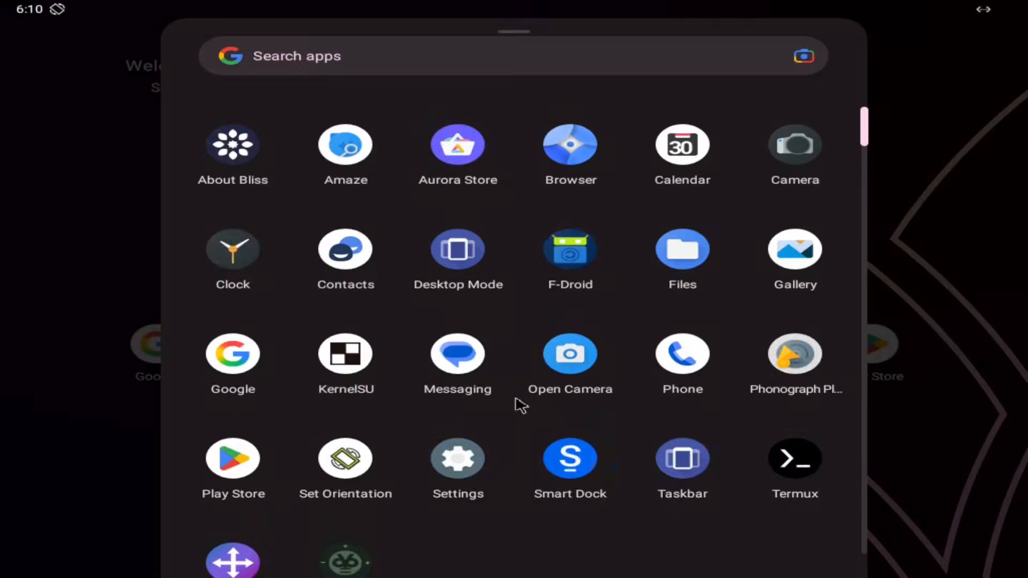
# - Switch to desktop mode and browse the latest apps in F-Droid, closing it when done
pyautogui.click(474, 292)
pyautogui.click(30, 530)
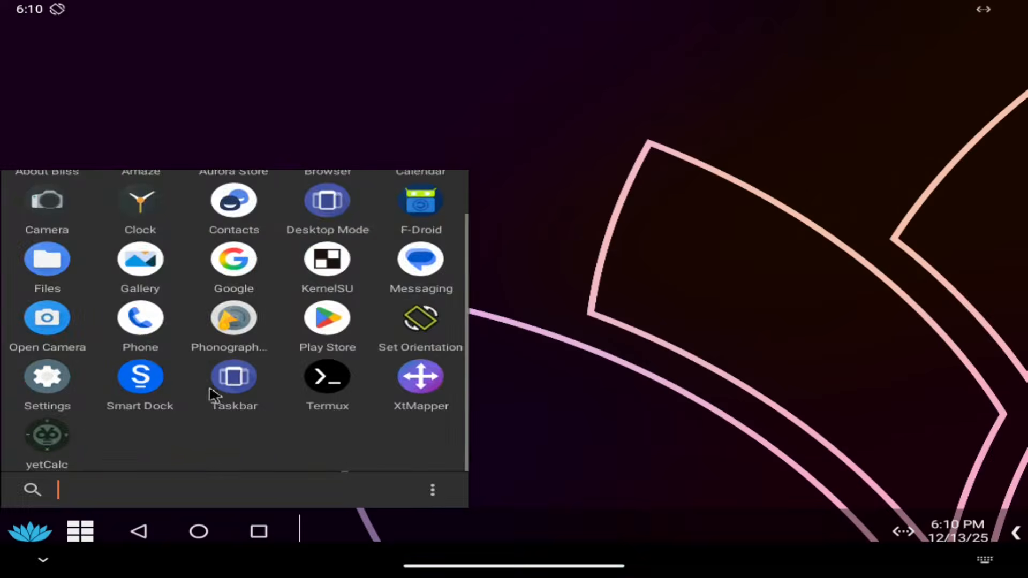
pyautogui.click(421, 204)
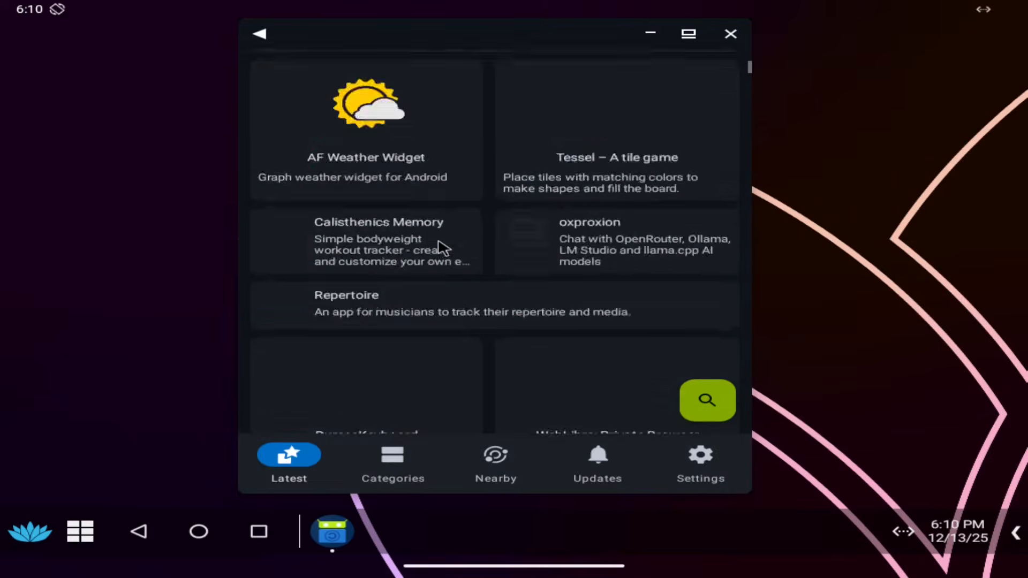
pyautogui.scroll(-5, 445, 247)
pyautogui.scroll(6, 441, 245)
pyautogui.scroll(-4, 349, 244)
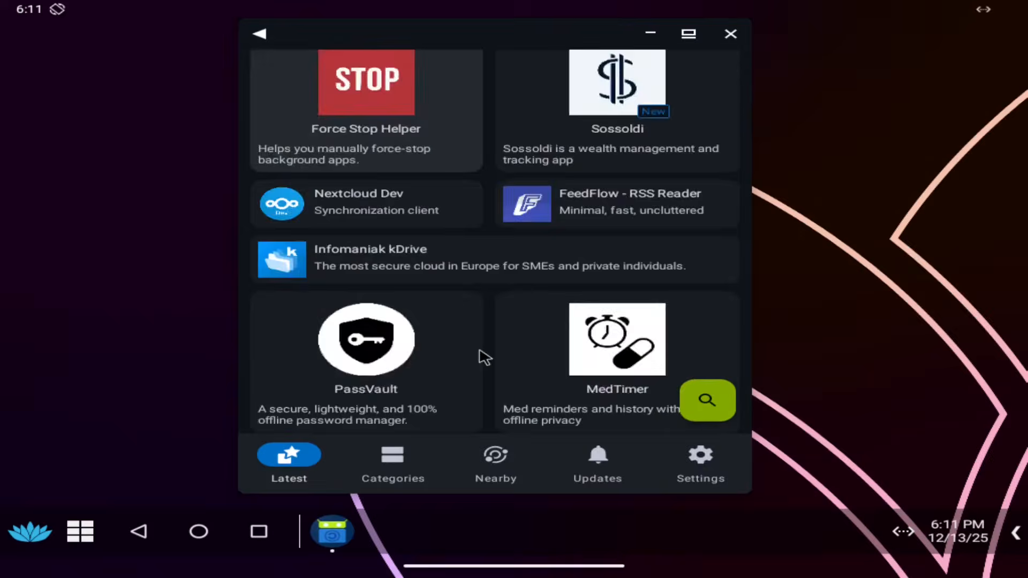
pyautogui.scroll(5, 482, 352)
pyautogui.click(731, 34)
# - Open Aurora Store and install TikTok - Videos, Shop & LIVE
pyautogui.click(30, 530)
pyautogui.click(232, 193)
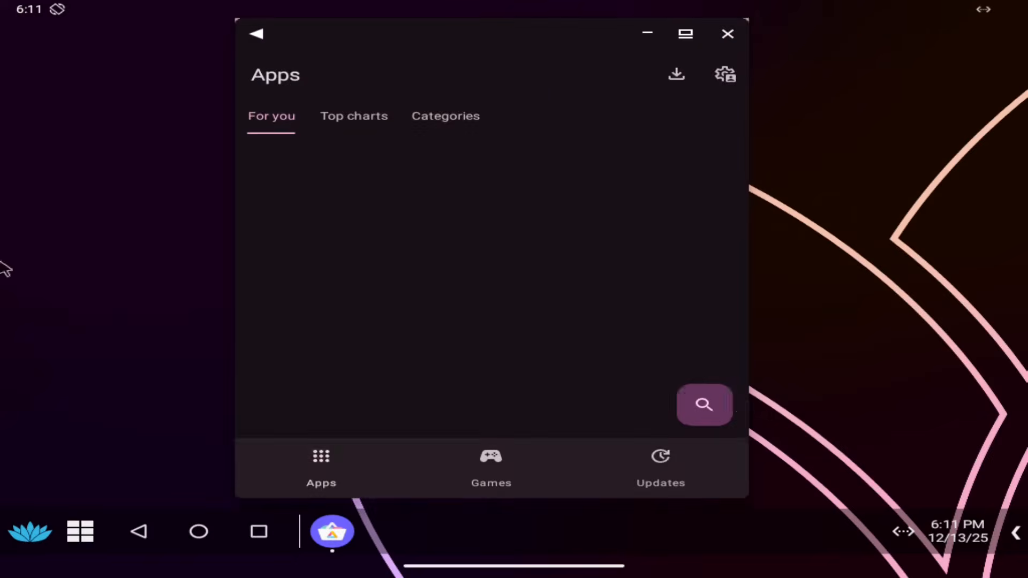
pyautogui.click(287, 204)
pyautogui.click(619, 194)
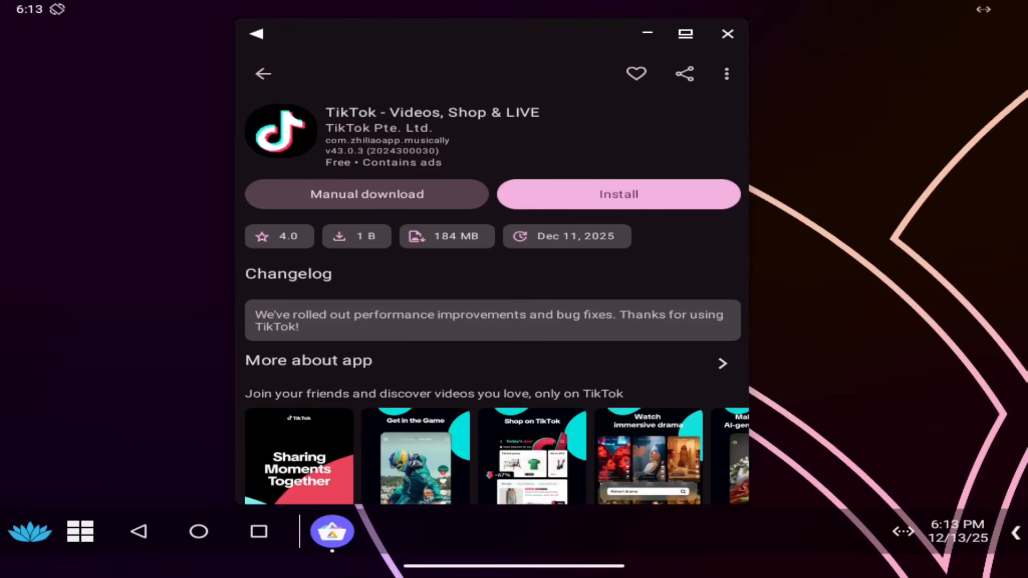
pyautogui.click(634, 177)
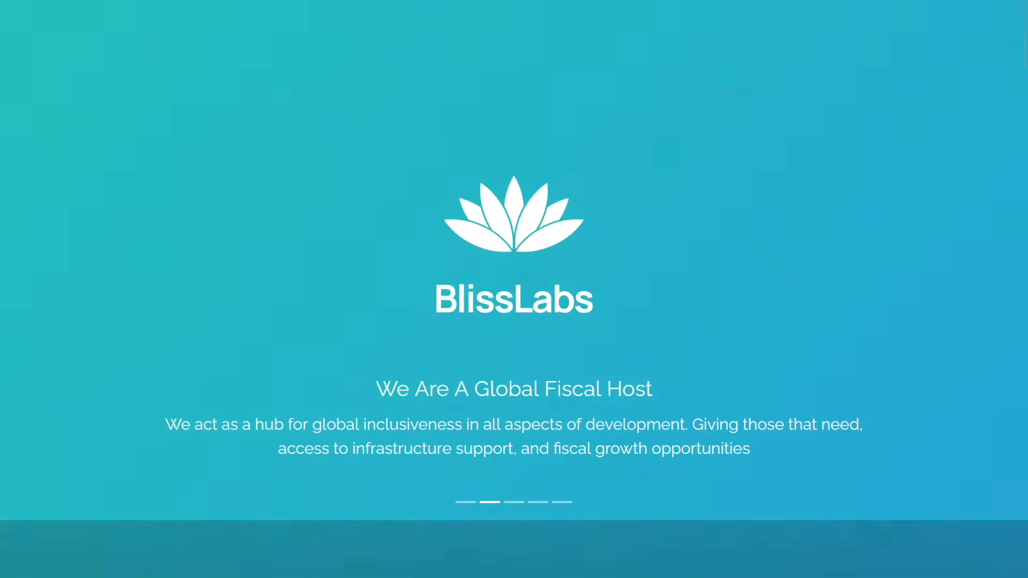
# - Find BlissOS among the BlissLabs featured projects and download the BlissOS-x86 ISO from SourceForge
pyautogui.scroll(-10, 514, 290)
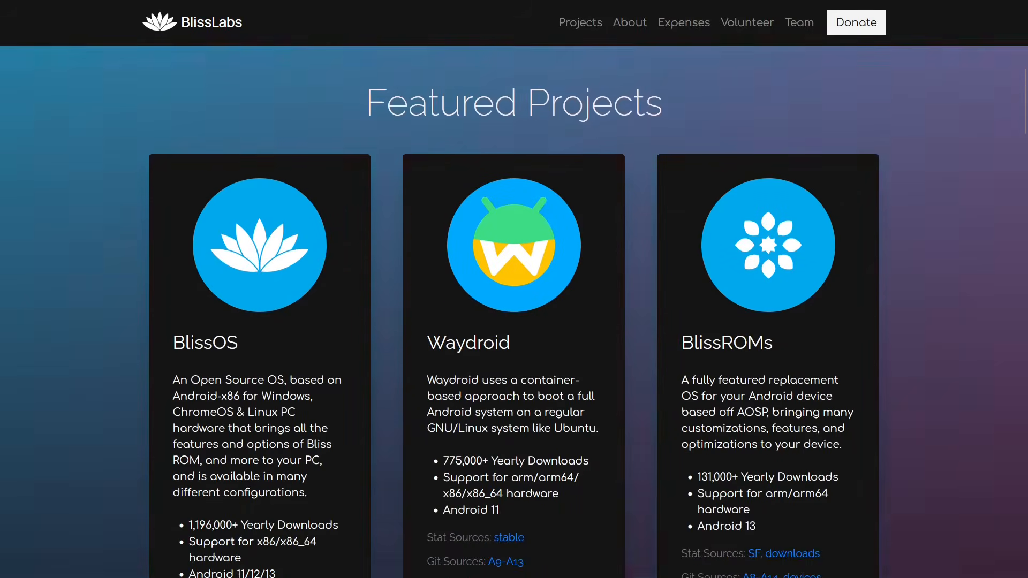
pyautogui.scroll(1, 45, 184)
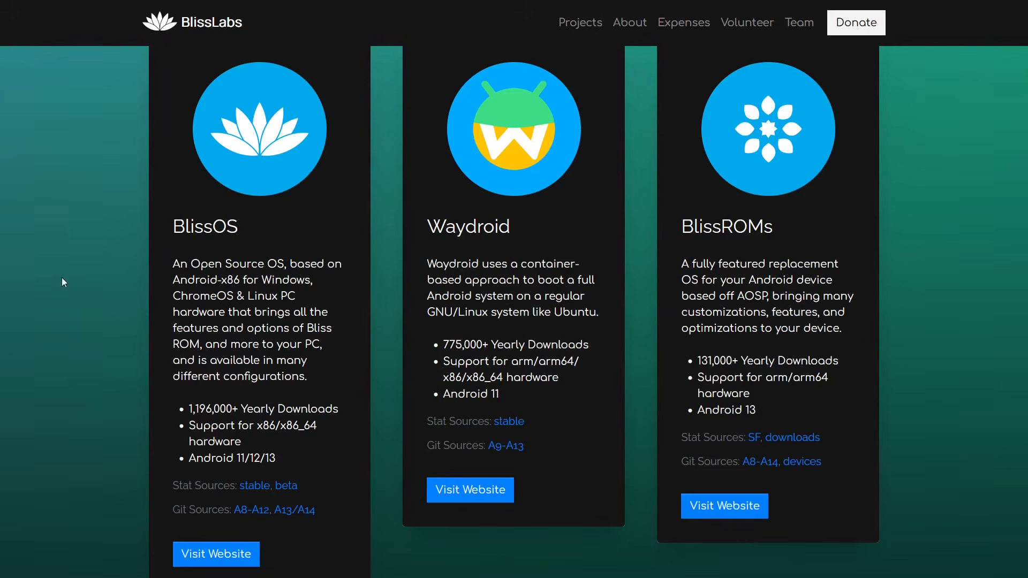
pyautogui.click(250, 494)
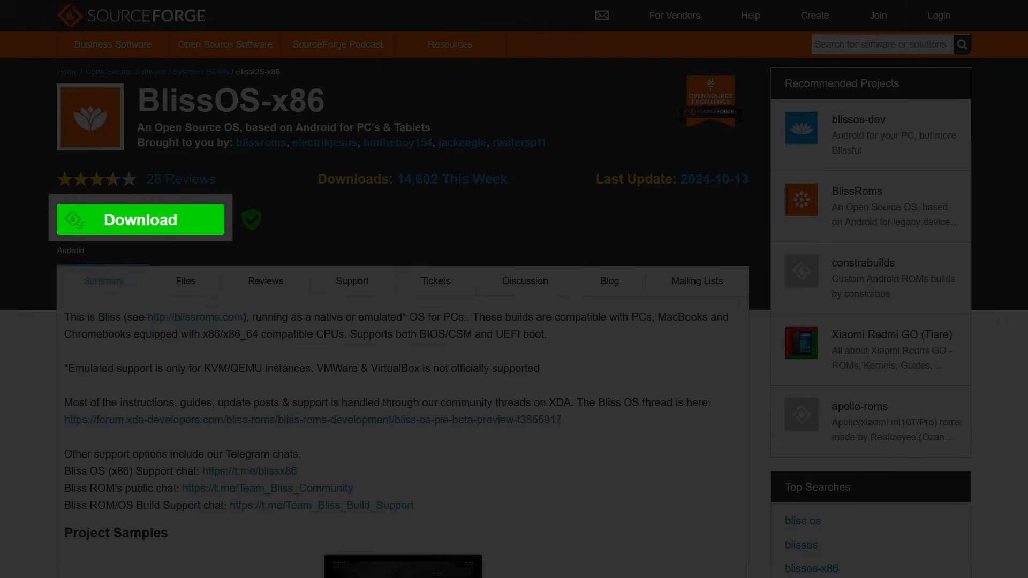
pyautogui.click(140, 220)
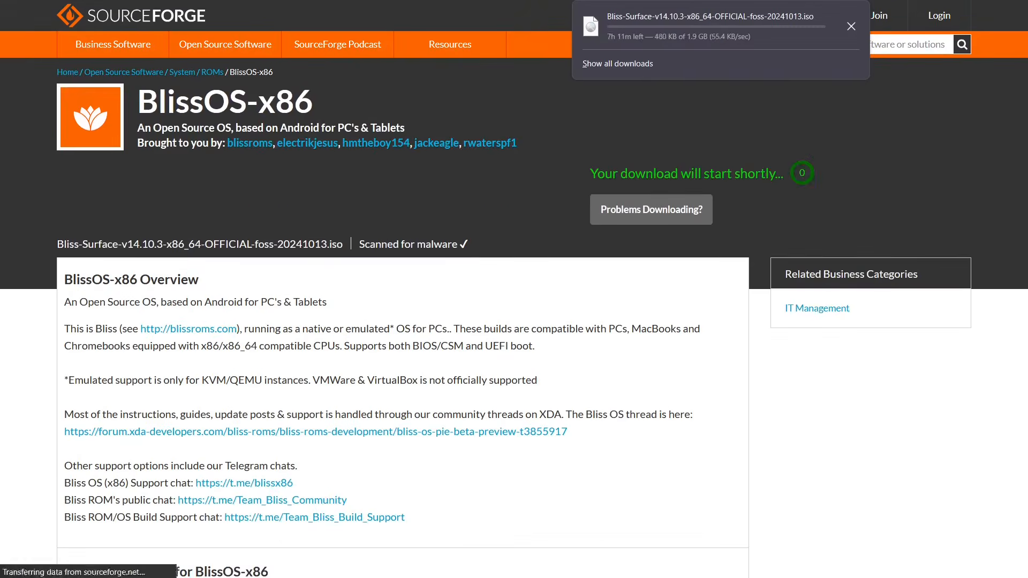
pyautogui.hotkey('alt', 'Left')
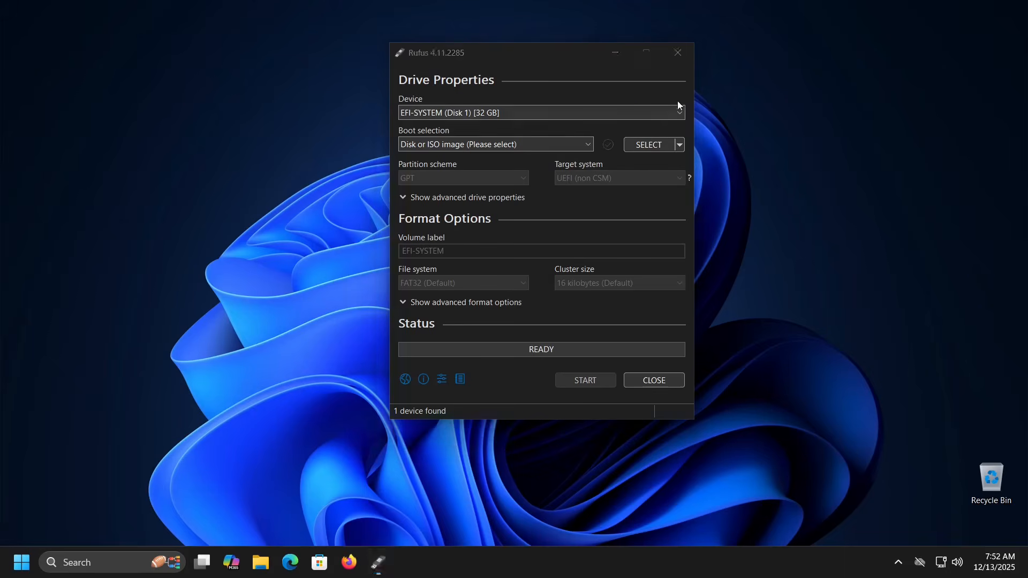
# - Load the Bliss-Surface-v14.10.3-x86_64-OFFICIAL-foss-20241013 image from Downloads as the boot selection in Rufus
pyautogui.click(648, 145)
pyautogui.click(621, 188)
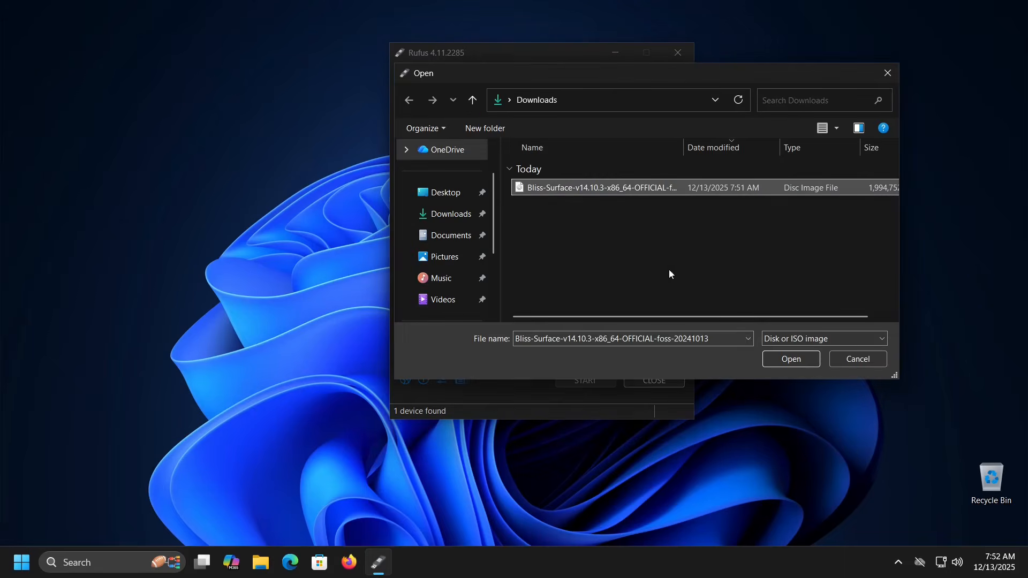
pyautogui.click(791, 359)
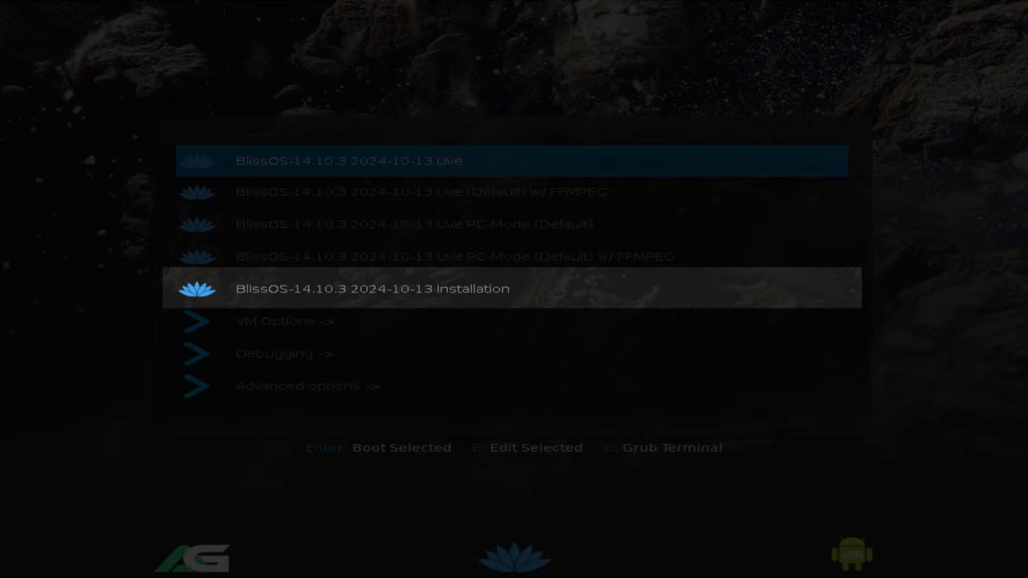
# - Boot the BlissOS-14.10.3 2024-10-13 Installation entry
pyautogui.press('Down')
pyautogui.press('Down')
pyautogui.press('Down')
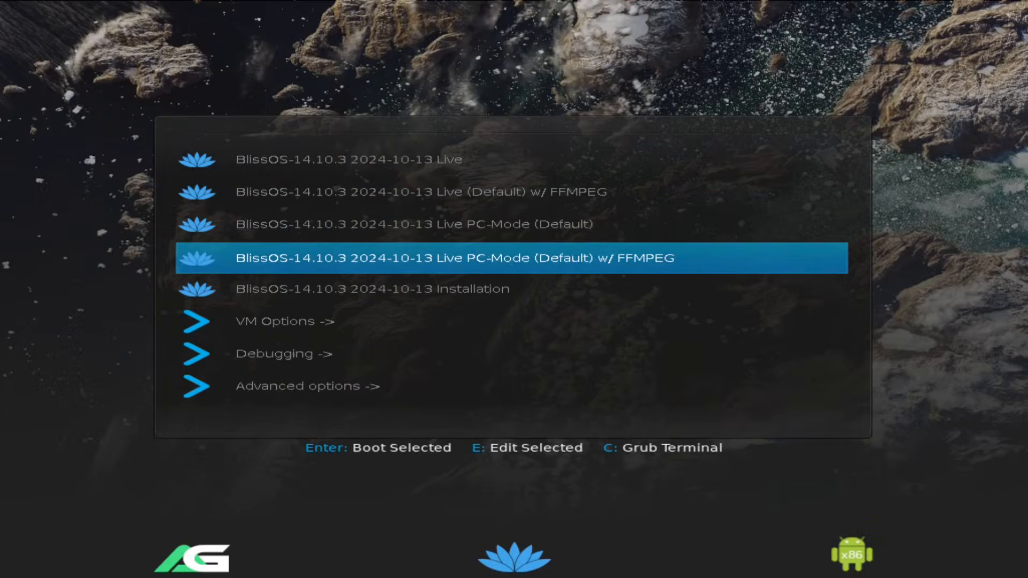
pyautogui.press('Down')
pyautogui.press('Return')
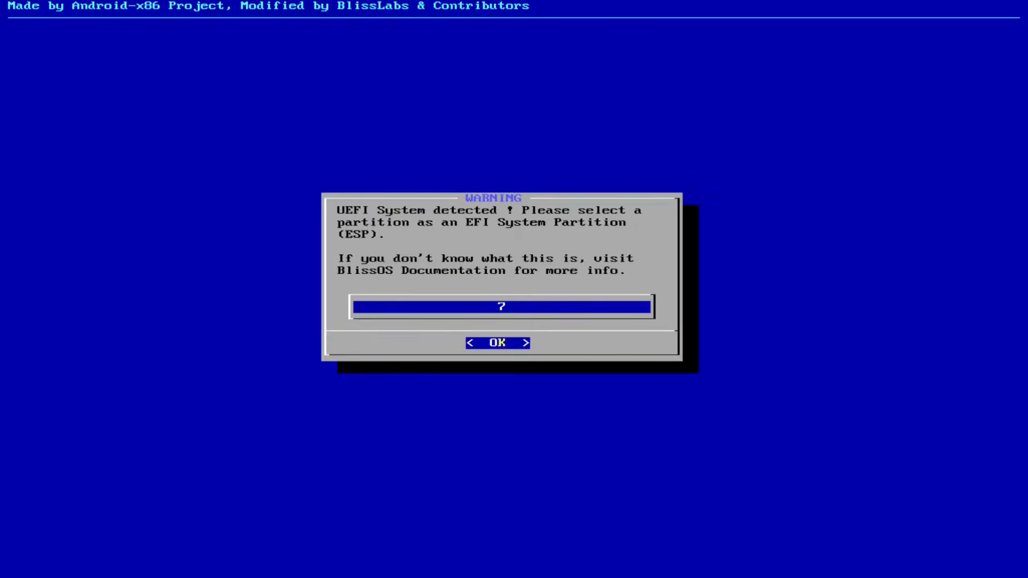
# - Acknowledge the EFI partition warning and choose to create/modify partitions on the sda hard disk with cfdisk
pyautogui.press('Return')
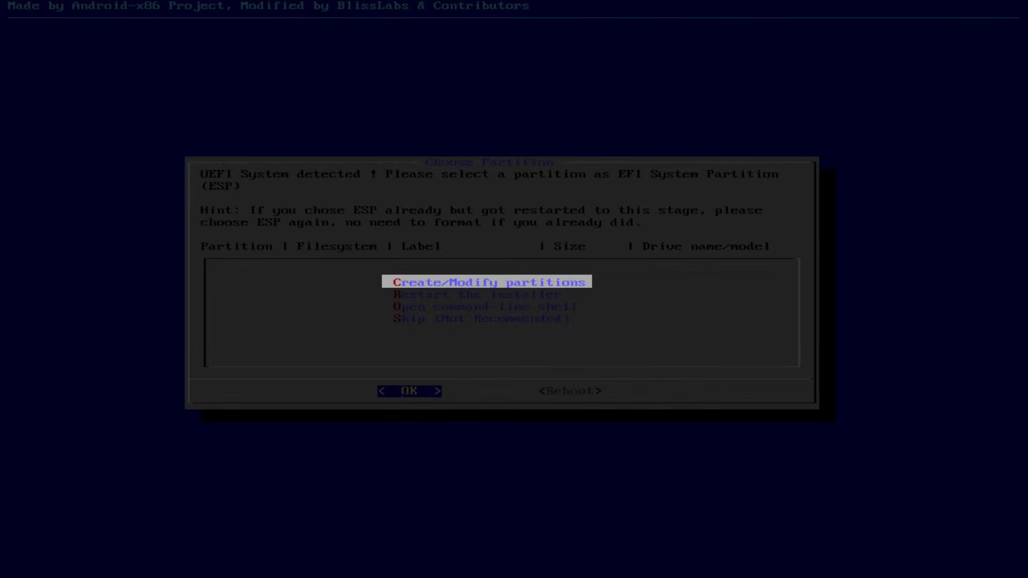
pyautogui.press('Down')
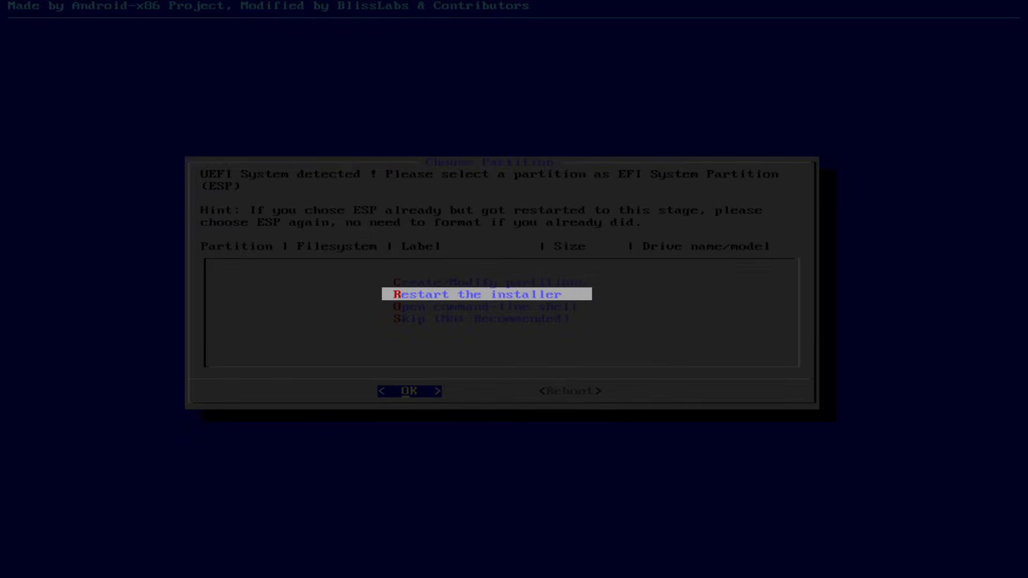
pyautogui.press('Down')
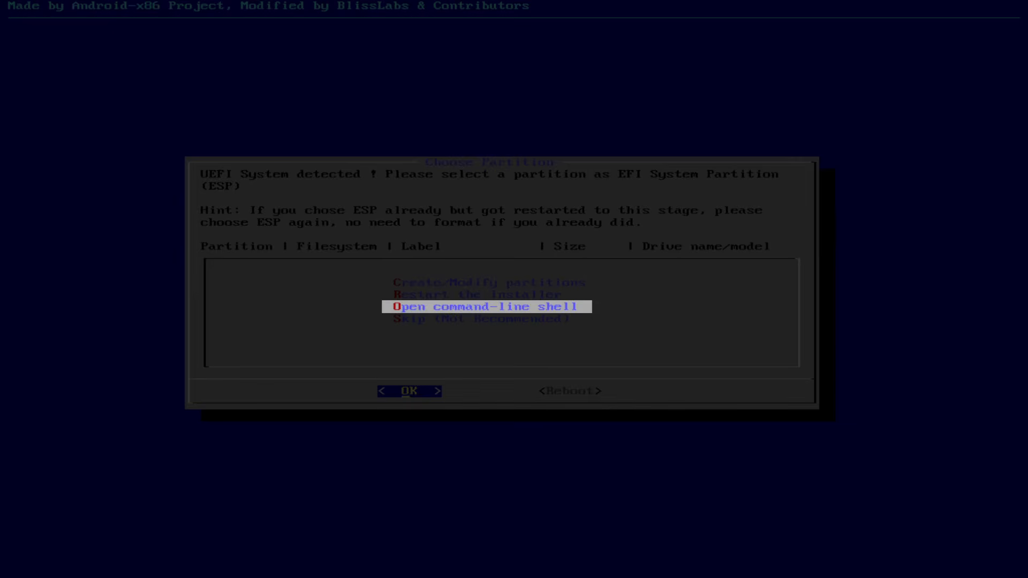
pyautogui.press('Down')
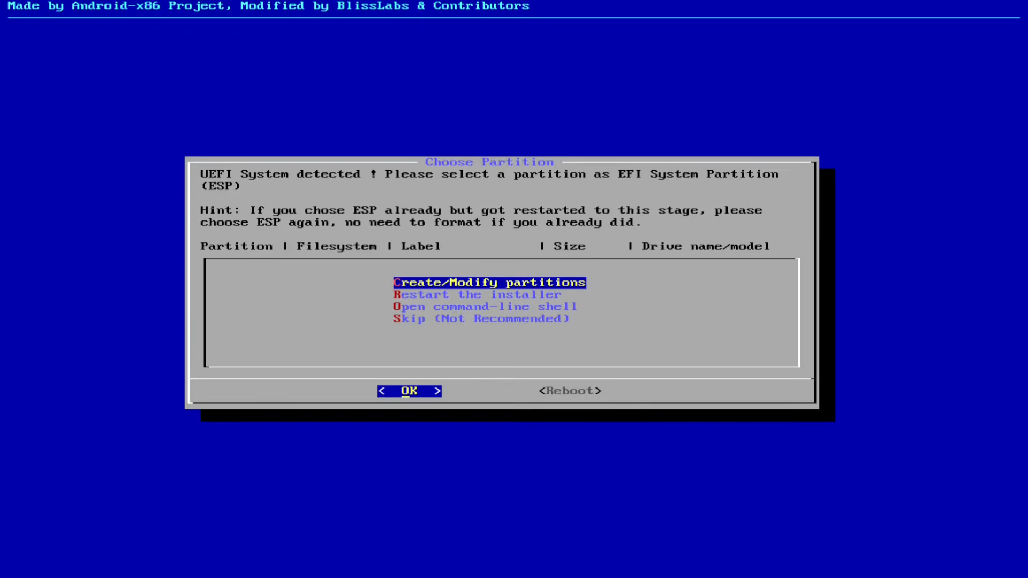
pyautogui.press('Return')
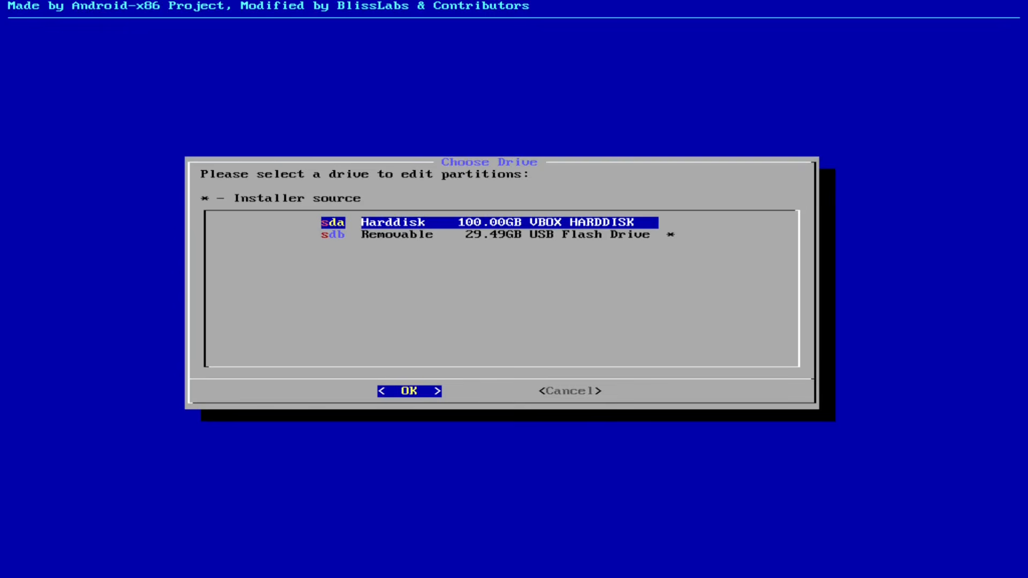
pyautogui.press('Return')
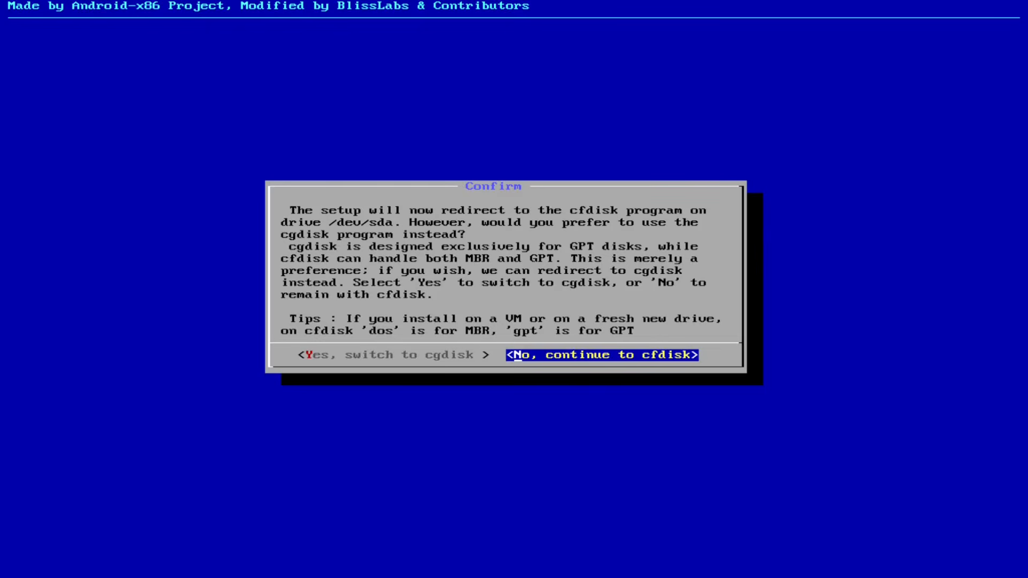
pyautogui.press('Return')
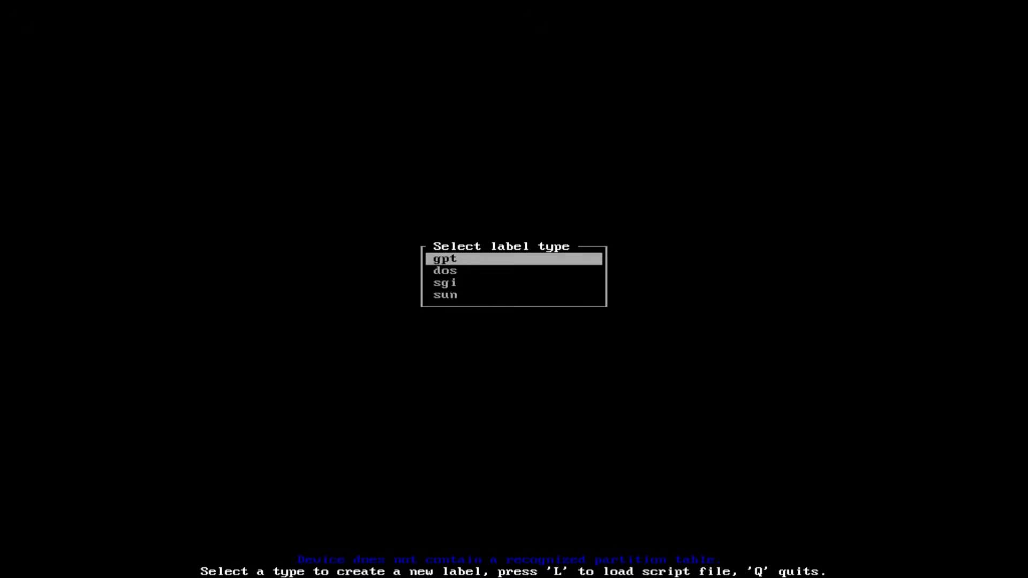
# - Use the dos label type for /dev/sda and create a 1G primary partition from the free space
pyautogui.press('Down')
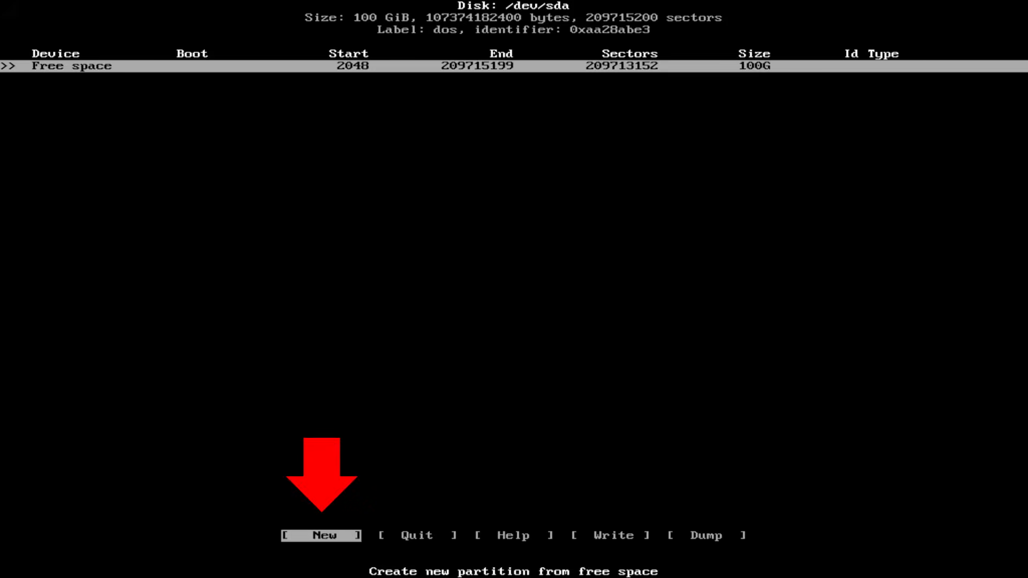
pyautogui.press('Return')
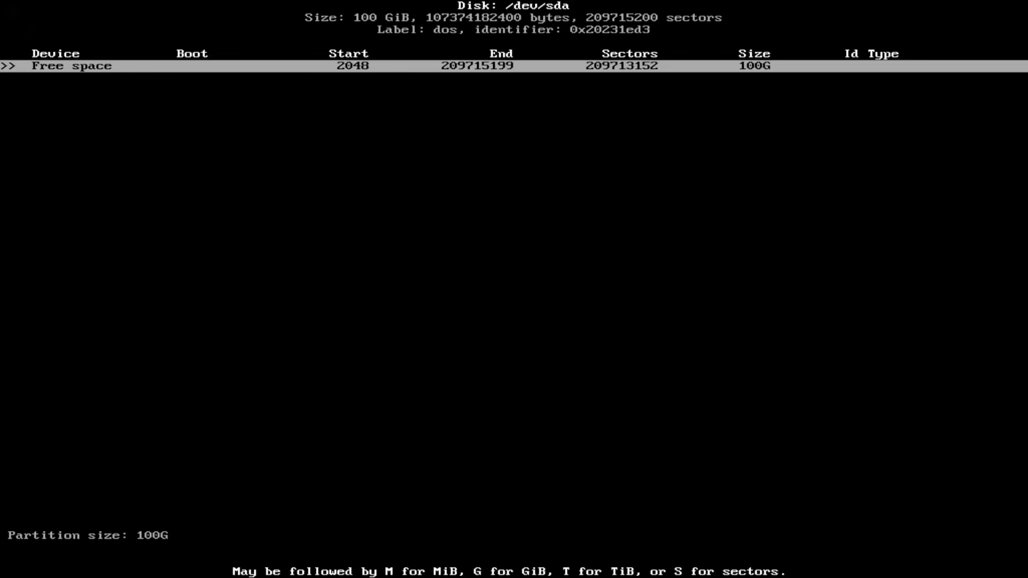
pyautogui.press('BackSpace')
pyautogui.press('BackSpace')
pyautogui.press('BackSpace')
pyautogui.write('G')
pyautogui.press('Return')
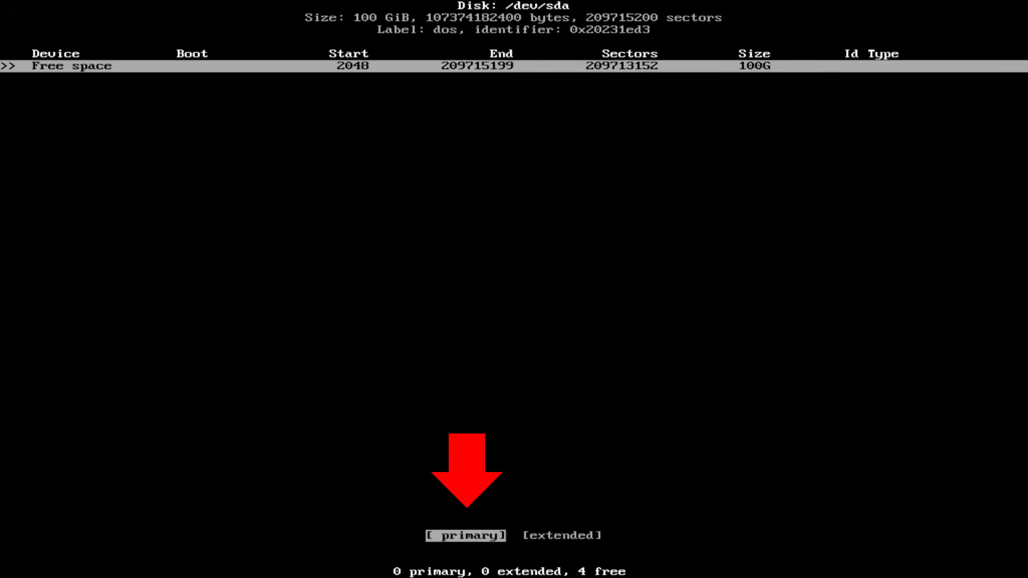
pyautogui.press('Return')
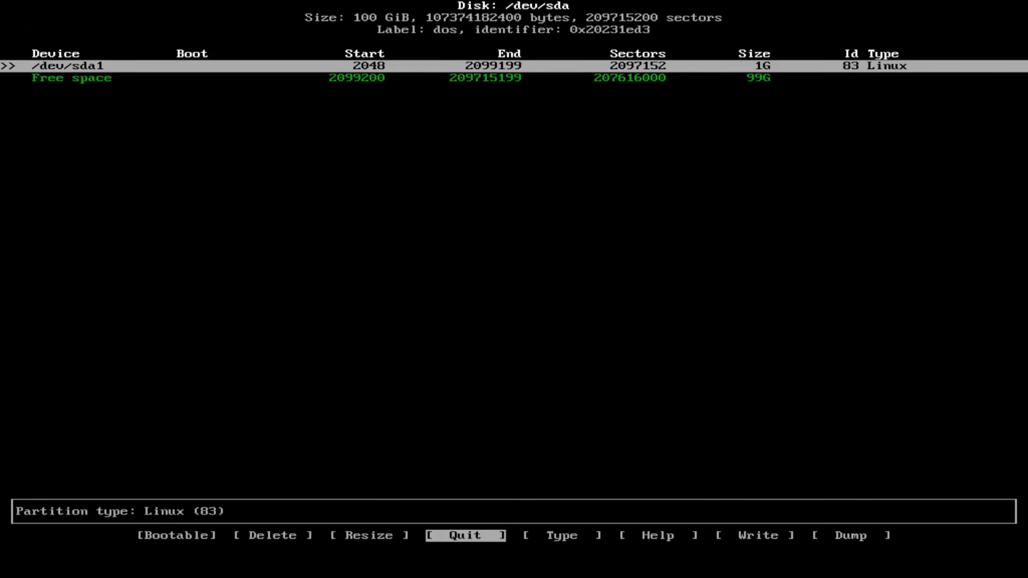
# - Change the partition type of /dev/sda1 to EFI (FAT-12/16/32)
pyautogui.press('Right')
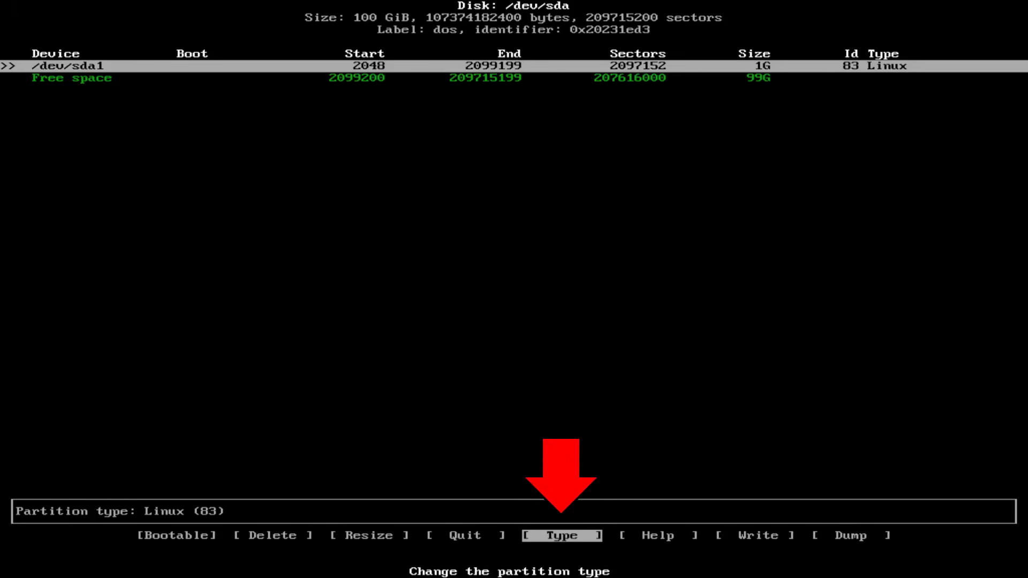
pyautogui.press('Return')
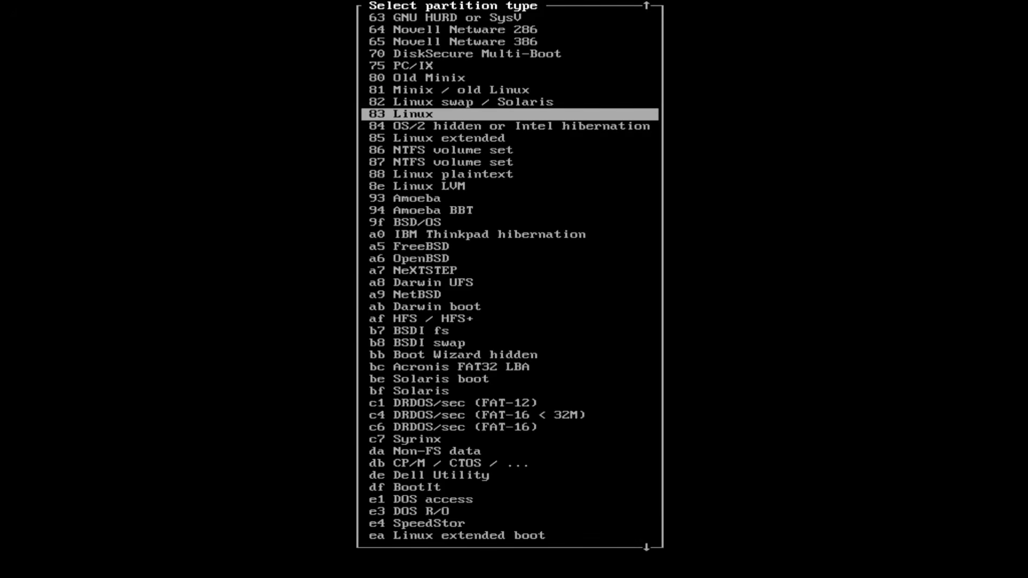
pyautogui.press('Down')
pyautogui.press('Down')
pyautogui.press('Down')
pyautogui.press('Down')
pyautogui.press('Down')
pyautogui.press('Down')
pyautogui.press('Down')
pyautogui.press('Down')
pyautogui.press('Down')
pyautogui.press('Down')
pyautogui.press('Down')
pyautogui.press('Down')
pyautogui.press('Down')
pyautogui.press('Down')
pyautogui.press('Down')
pyautogui.press('Down')
pyautogui.press('Down')
pyautogui.press('Down')
pyautogui.press('Down')
pyautogui.press('Down')
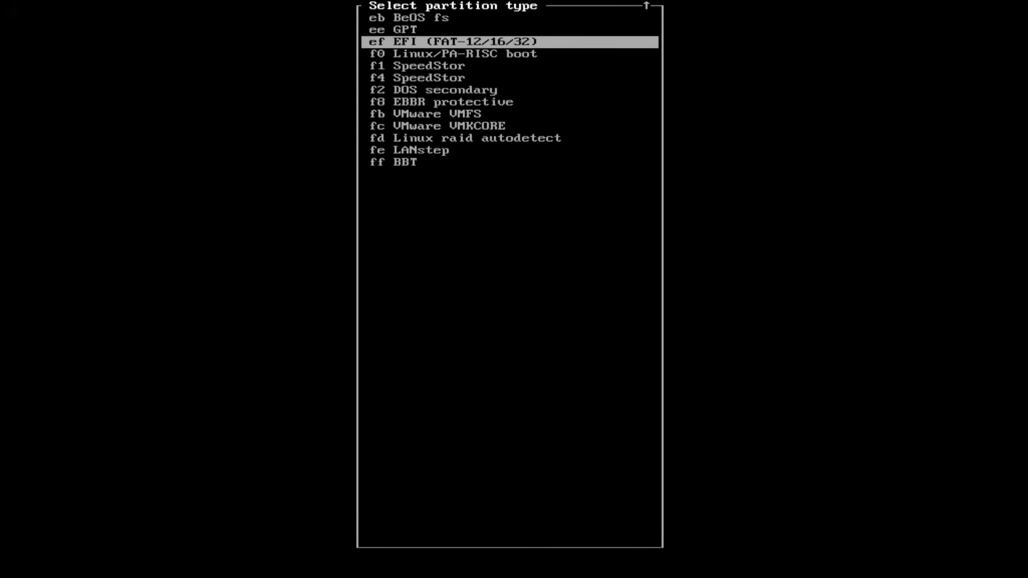
pyautogui.press('Return')
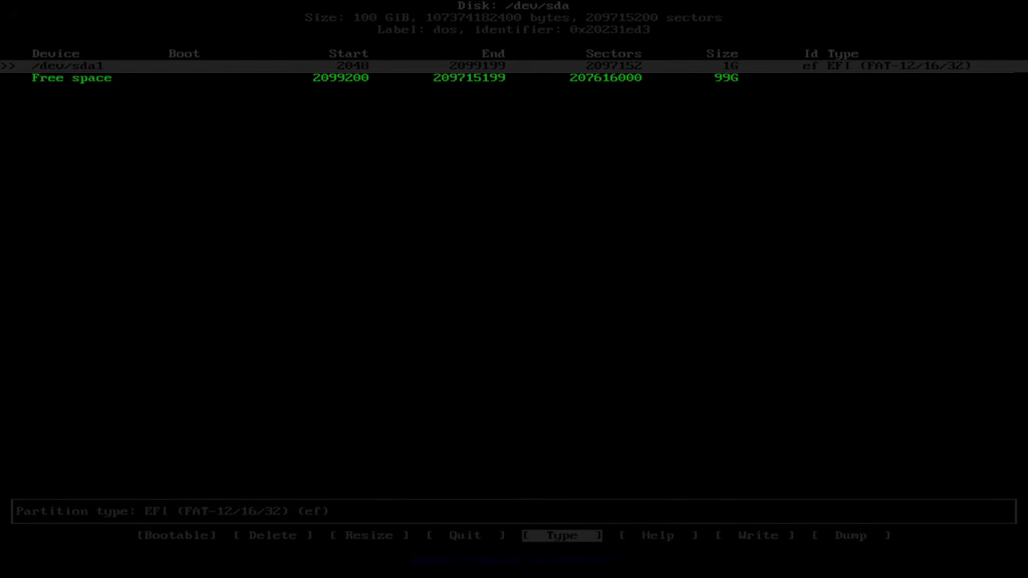
# - Create a 99G primary partition from the remaining free space on /dev/sda
pyautogui.press('Down')
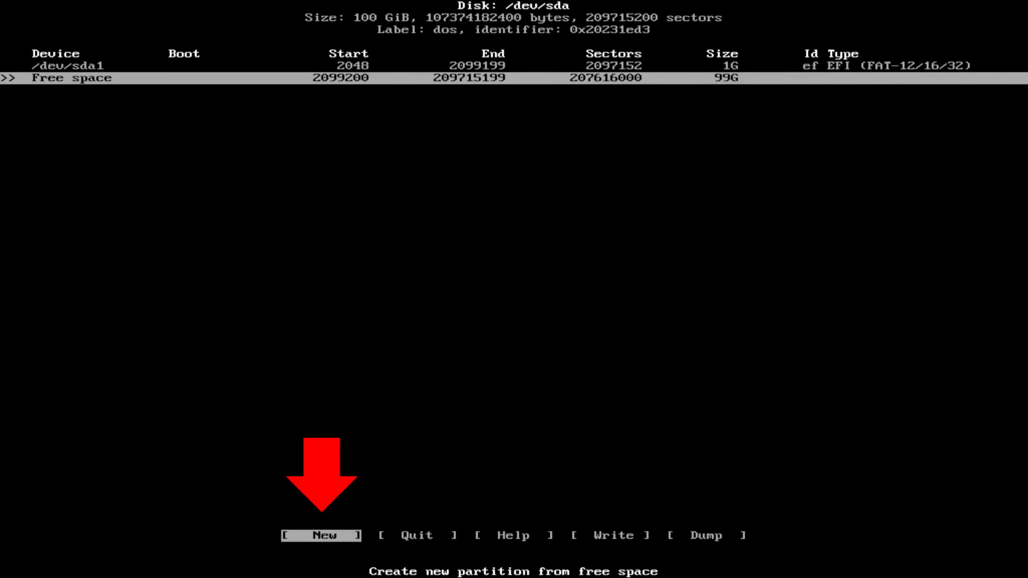
pyautogui.press('Return')
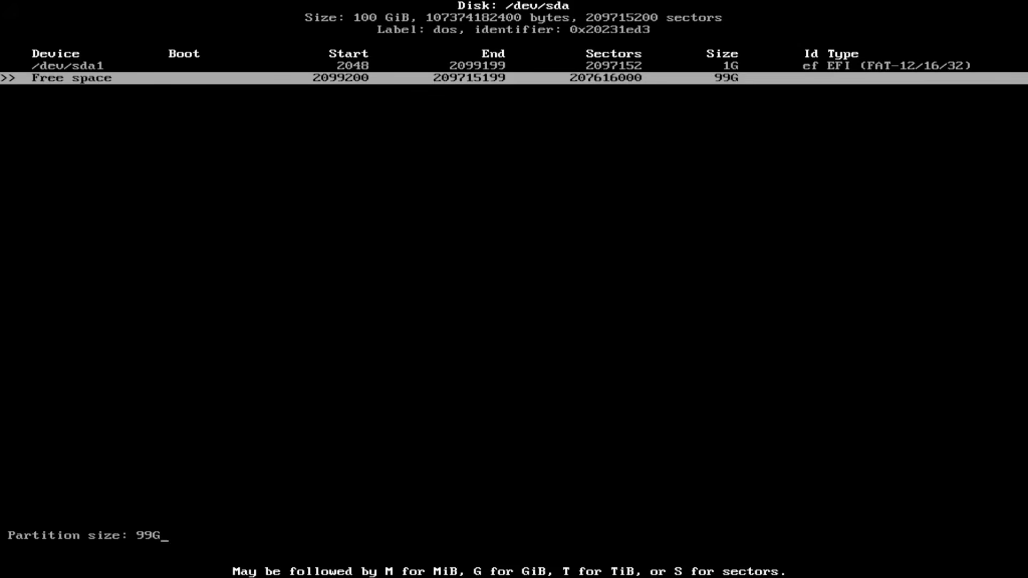
pyautogui.press('Return')
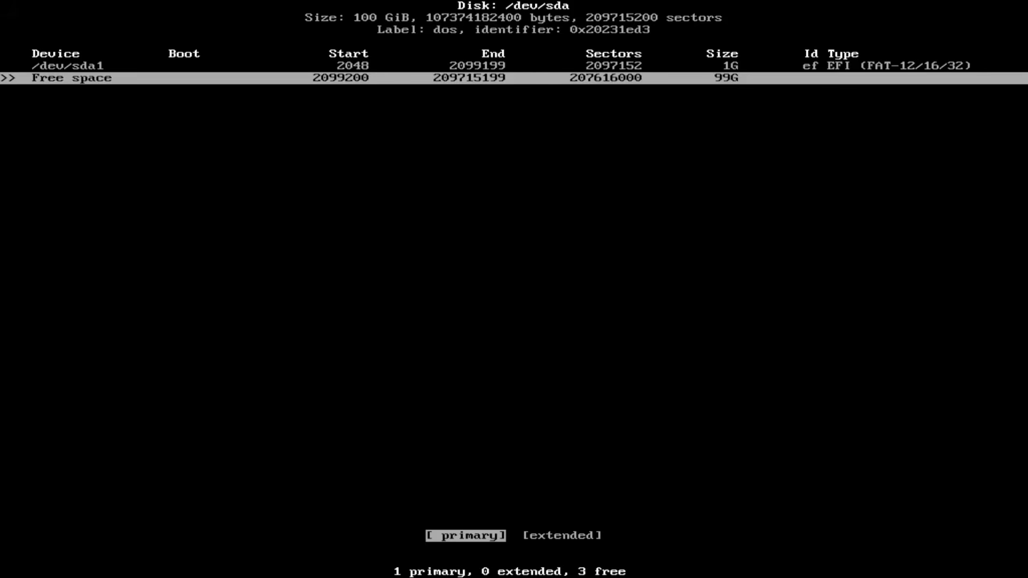
pyautogui.press('Return')
# - Write the new partition table to /dev/sda, confirming with yes, and quit cfdisk
pyautogui.press('Right')
pyautogui.press('Right')
pyautogui.press('Right')
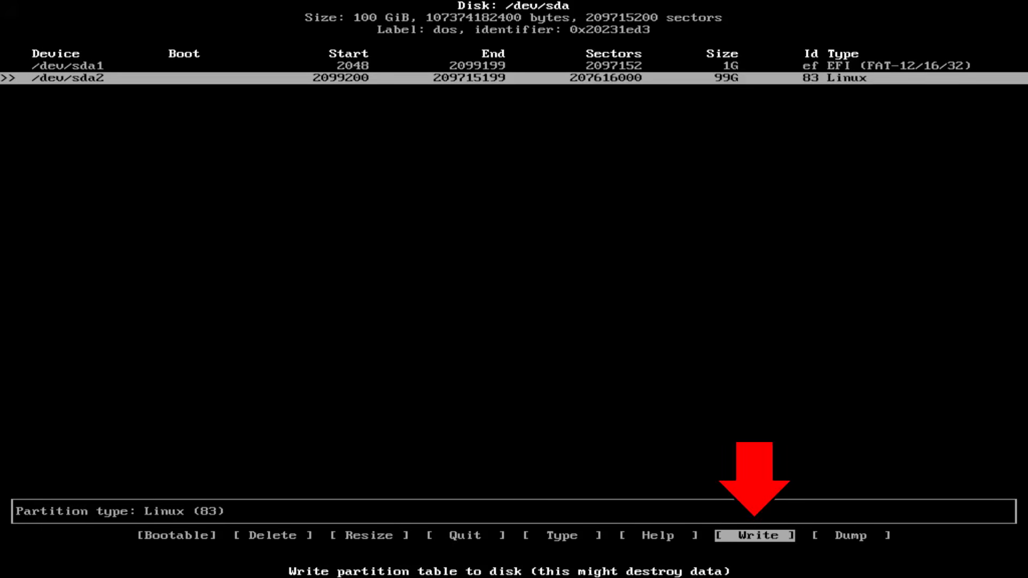
pyautogui.press('Return')
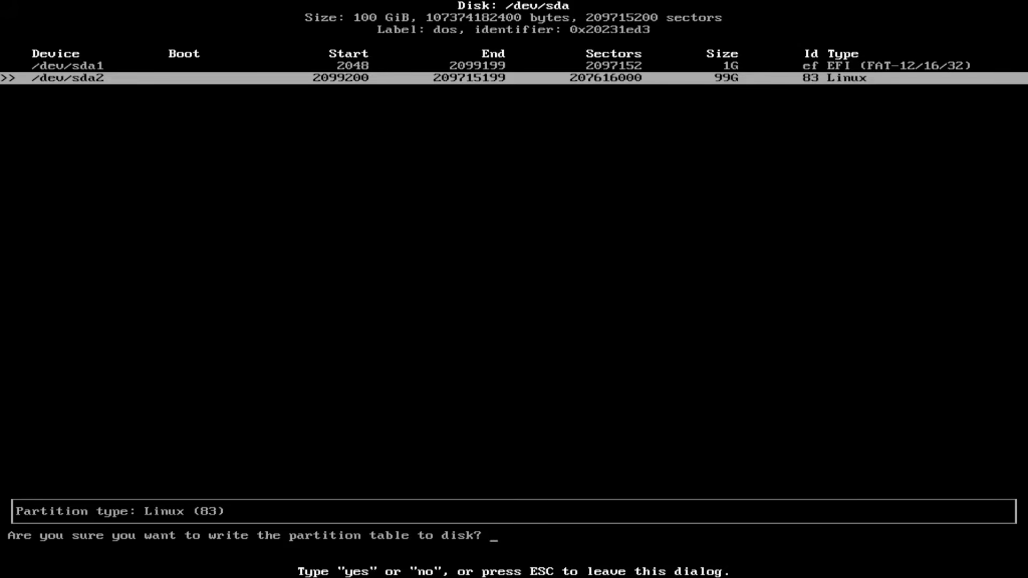
pyautogui.write('yes')
pyautogui.press('Return')
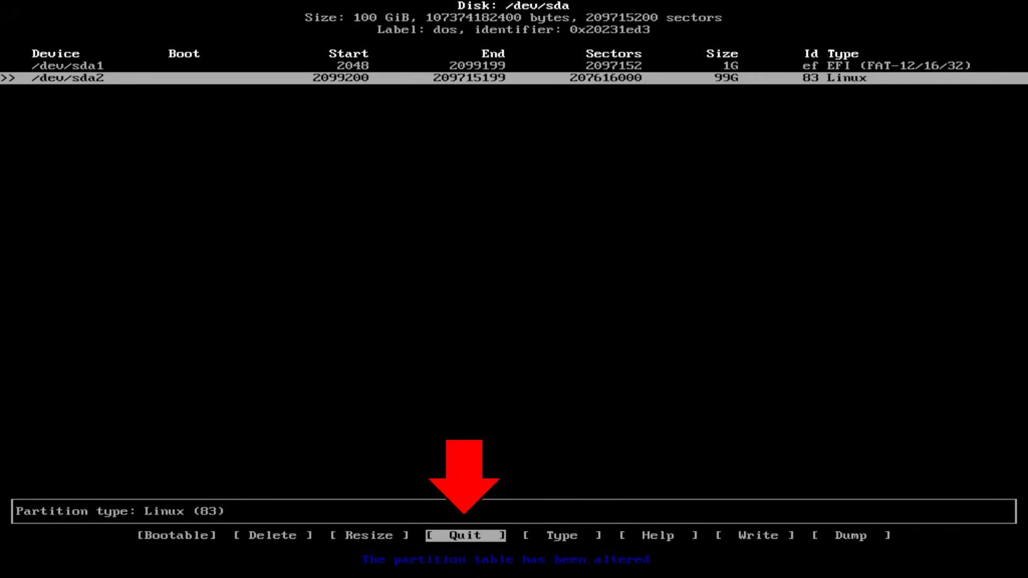
pyautogui.press('Return')
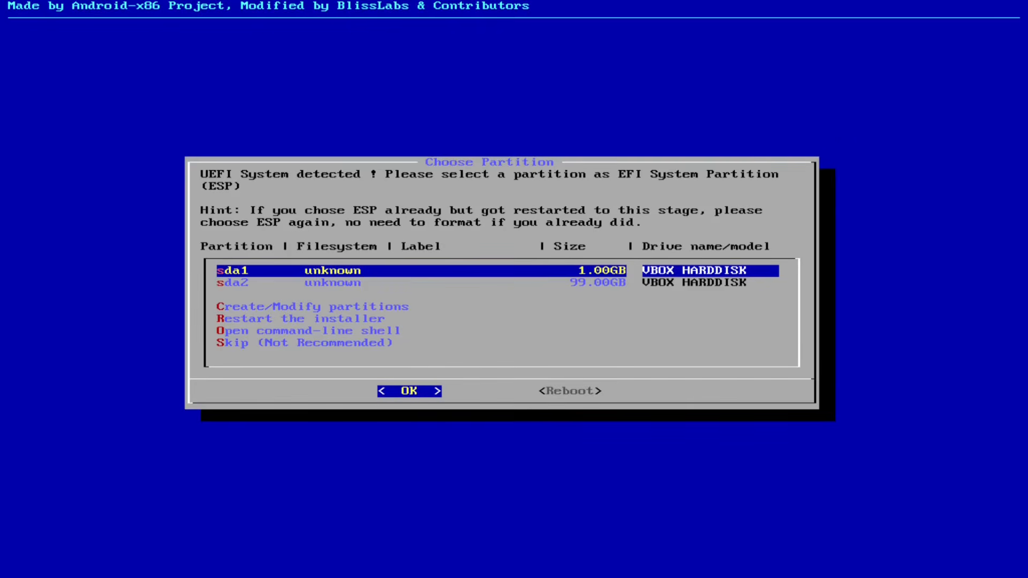
# - Select sda1 as the EFI System Partition and format it to fat32, keeping the drive name ESP
pyautogui.press('Return')
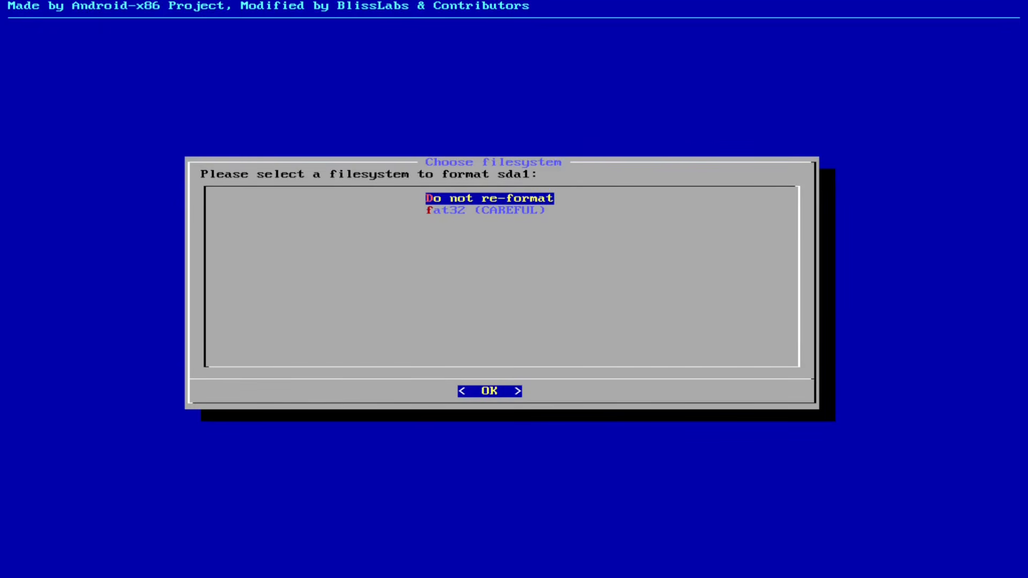
pyautogui.press('Down')
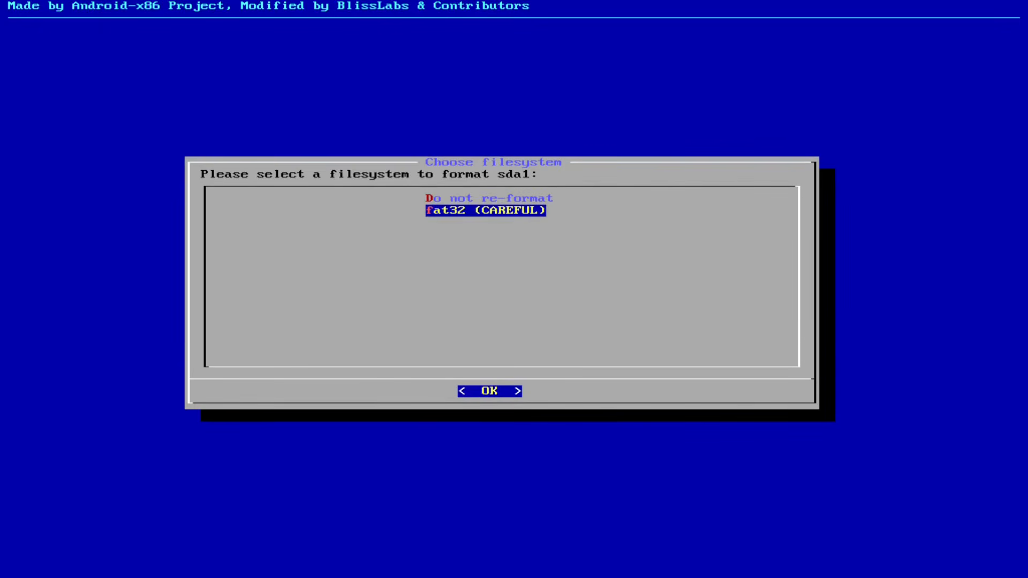
pyautogui.press('Return')
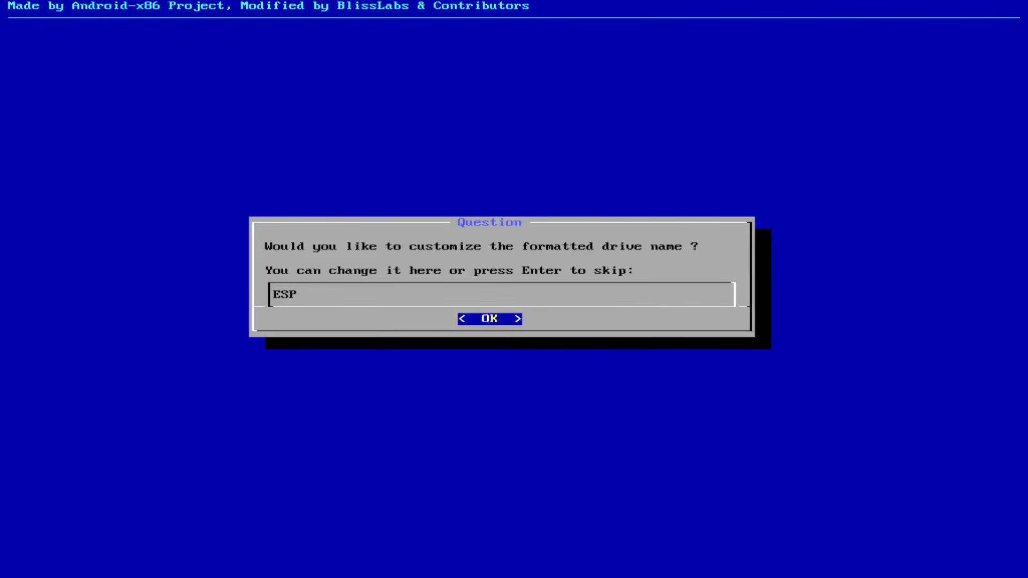
pyautogui.press('Return')
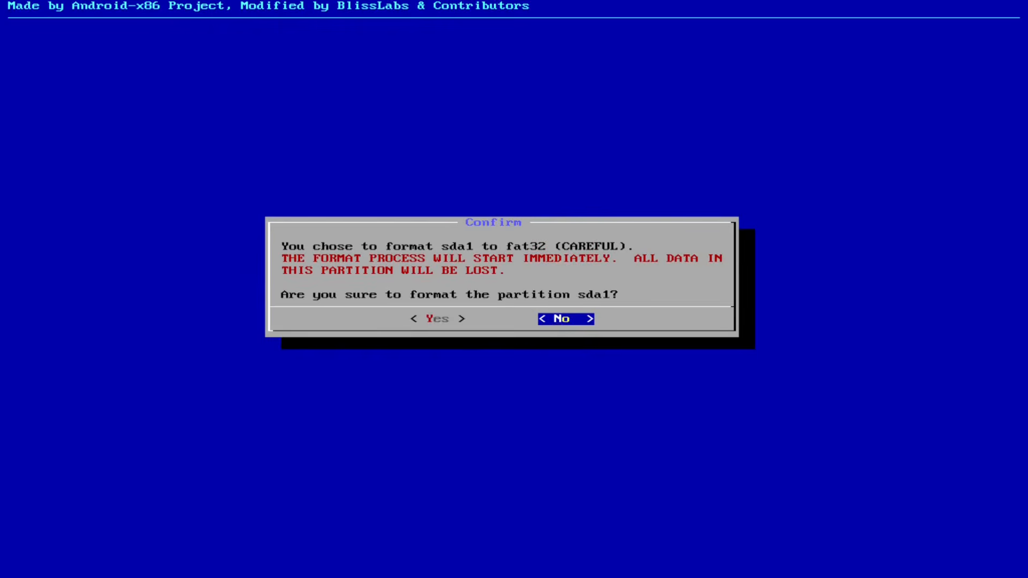
pyautogui.press('Left')
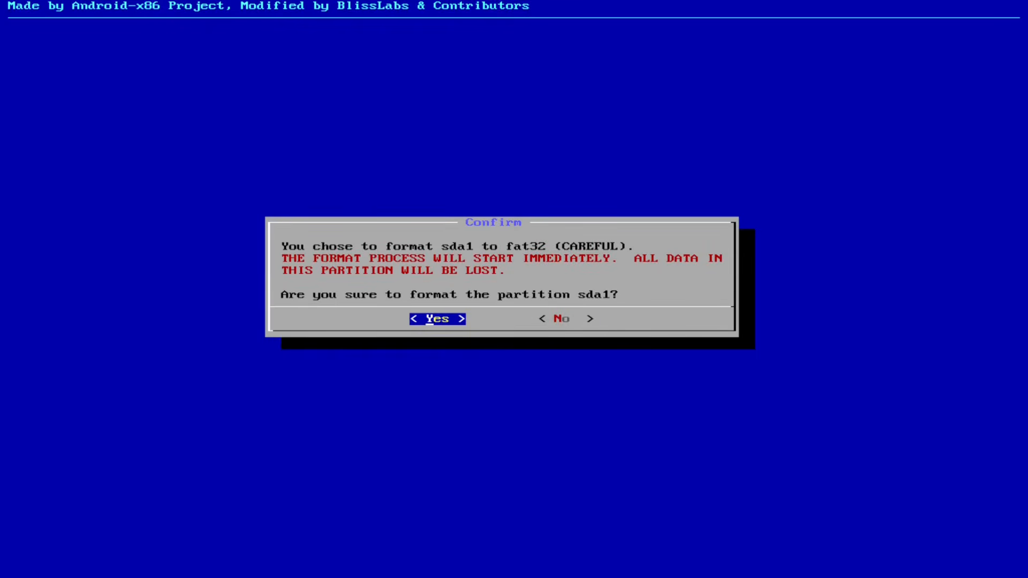
pyautogui.press('Return')
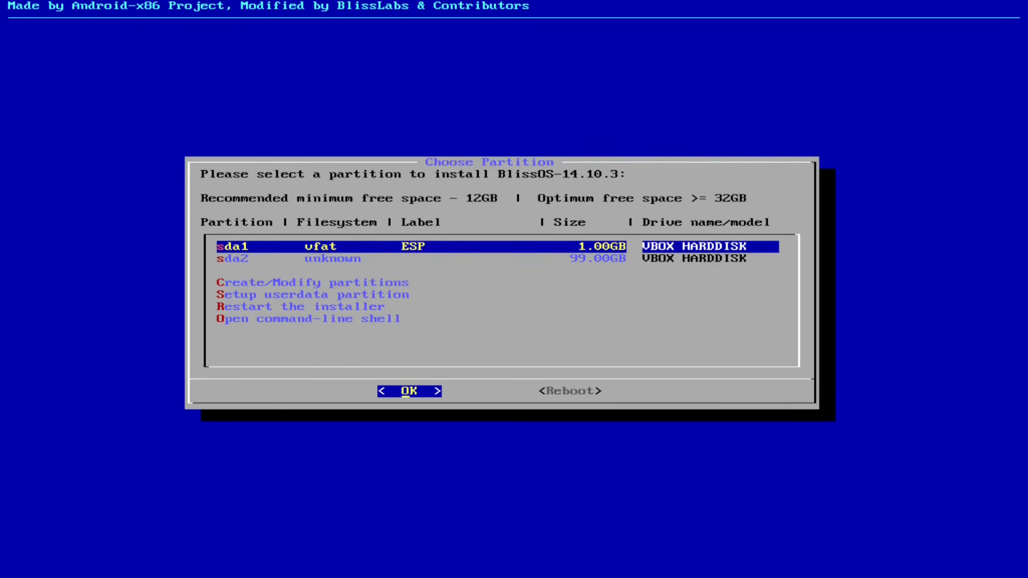
# - Select sda2 as the BlissOS installation partition and format it to ext4 with the drive name BlissOS
pyautogui.press('Down')
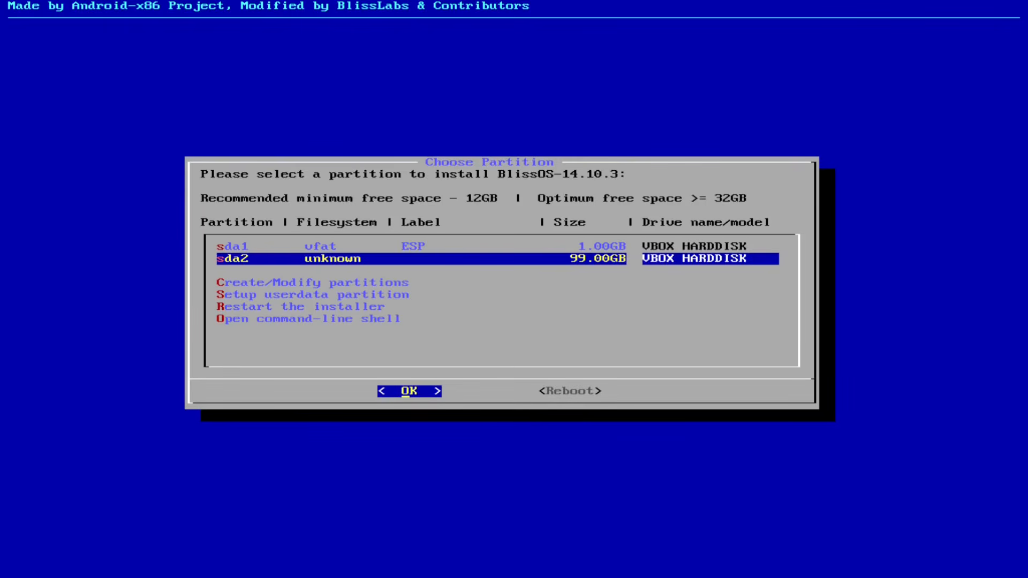
pyautogui.press('Return')
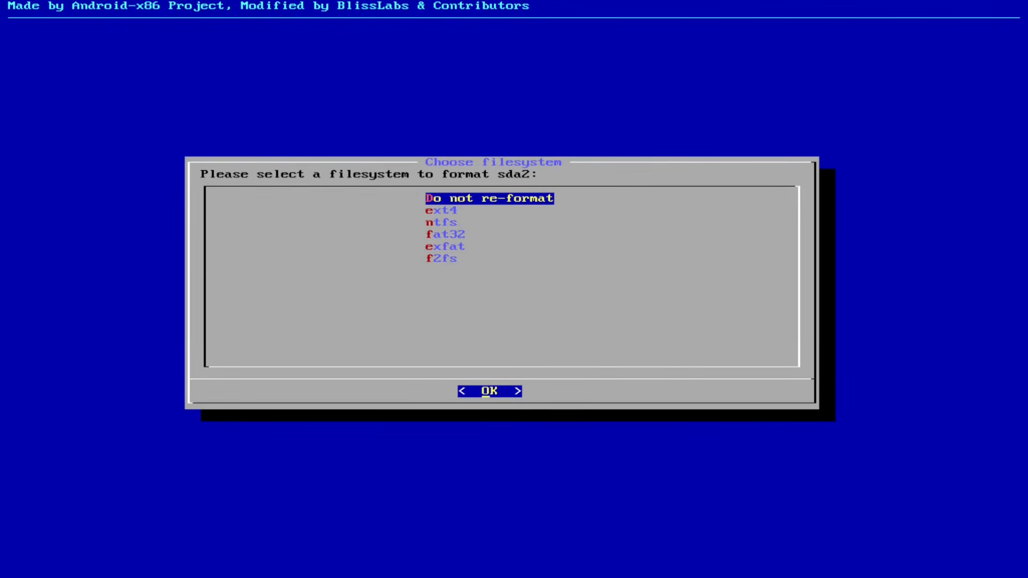
pyautogui.press('Down')
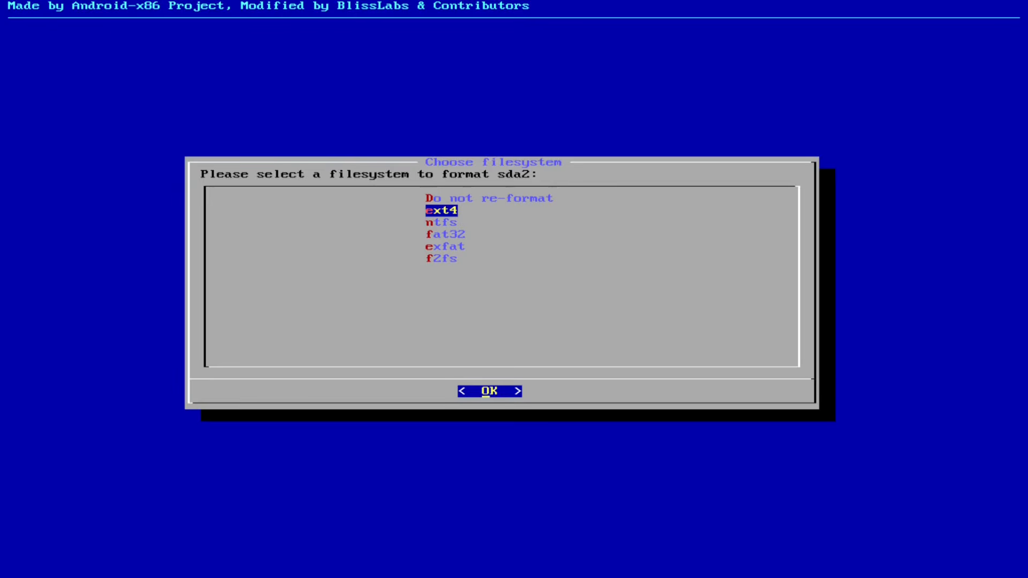
pyautogui.press('Return')
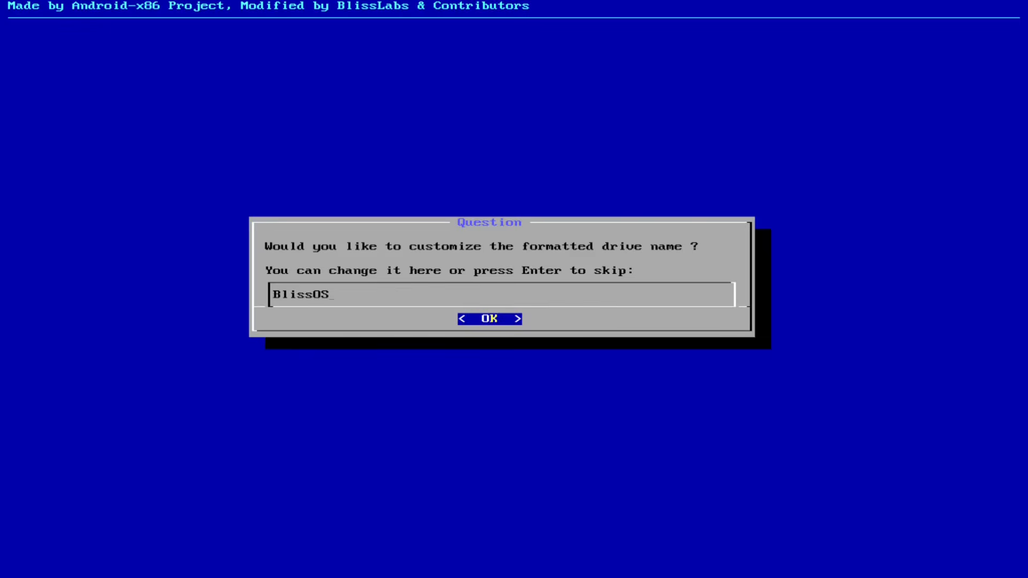
pyautogui.press('Return')
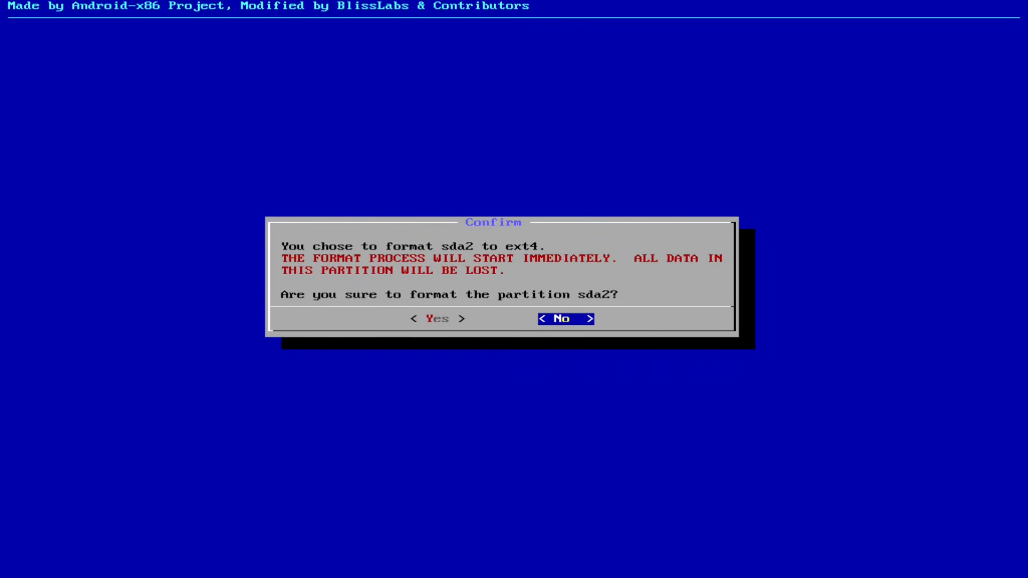
pyautogui.press('Left')
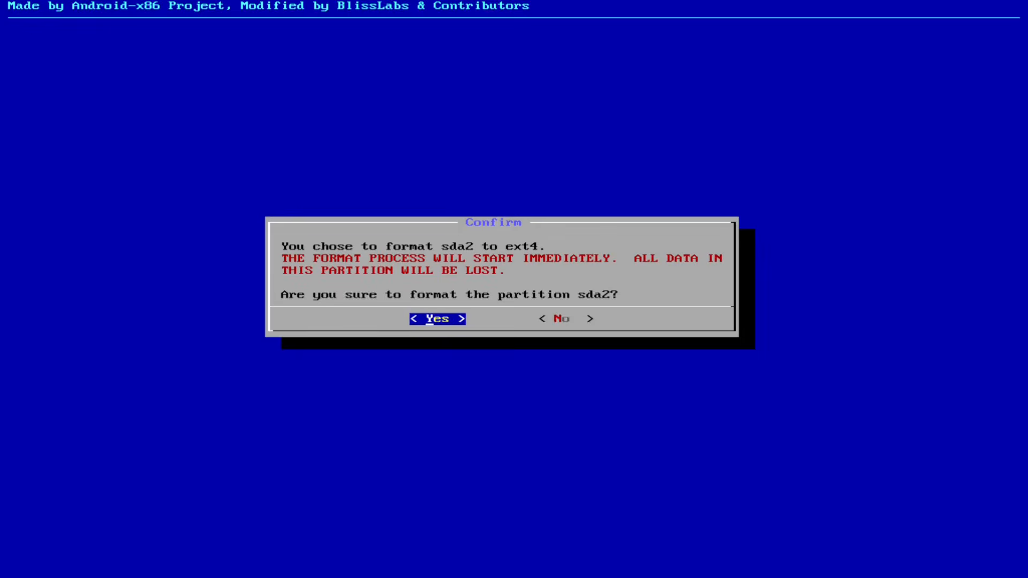
pyautogui.press('Return')
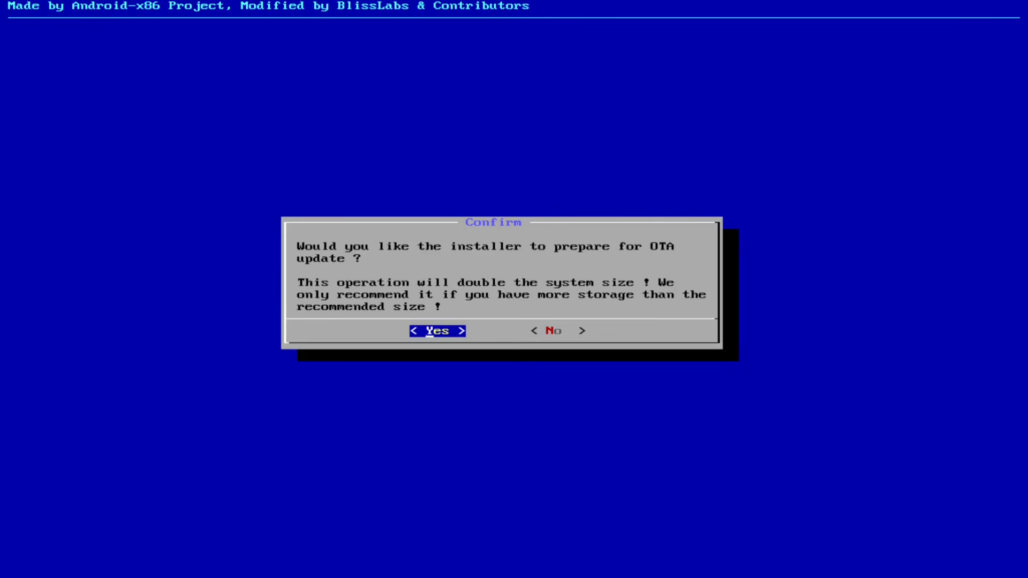
# - Let the installer prepare for OTA updates and choose the Grub2 EFI Bootloader
pyautogui.press('Return')
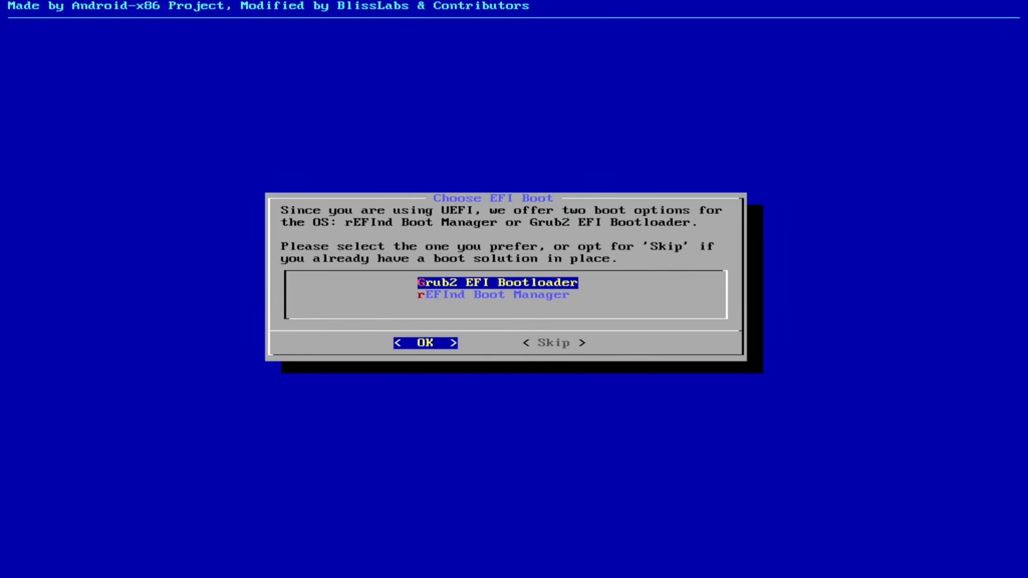
pyautogui.press('Return')
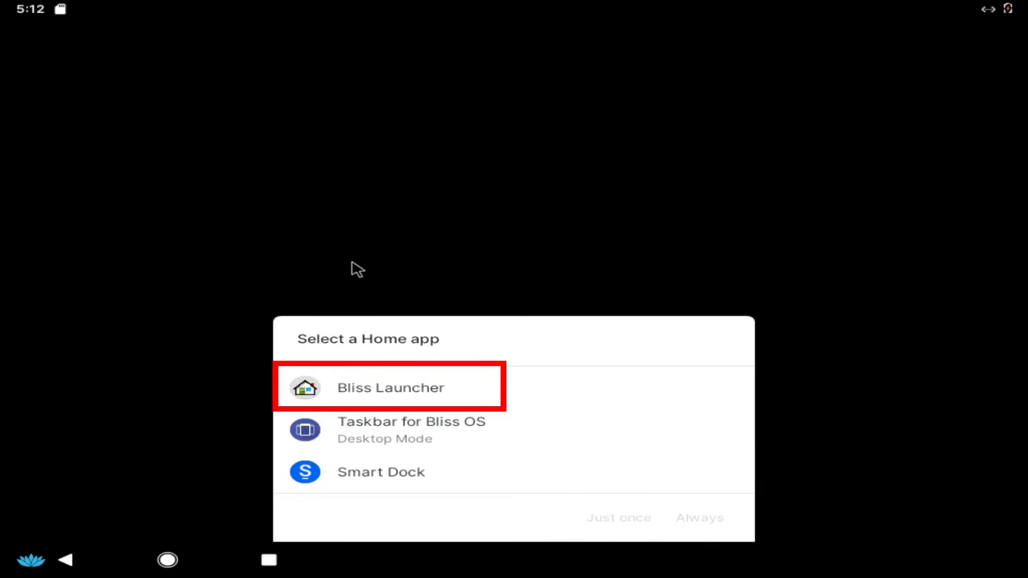
# - Use Bliss Launcher as the Home app just once, and at the next Home app selection use Taskbar for Bliss OS just once
pyautogui.click(417, 391)
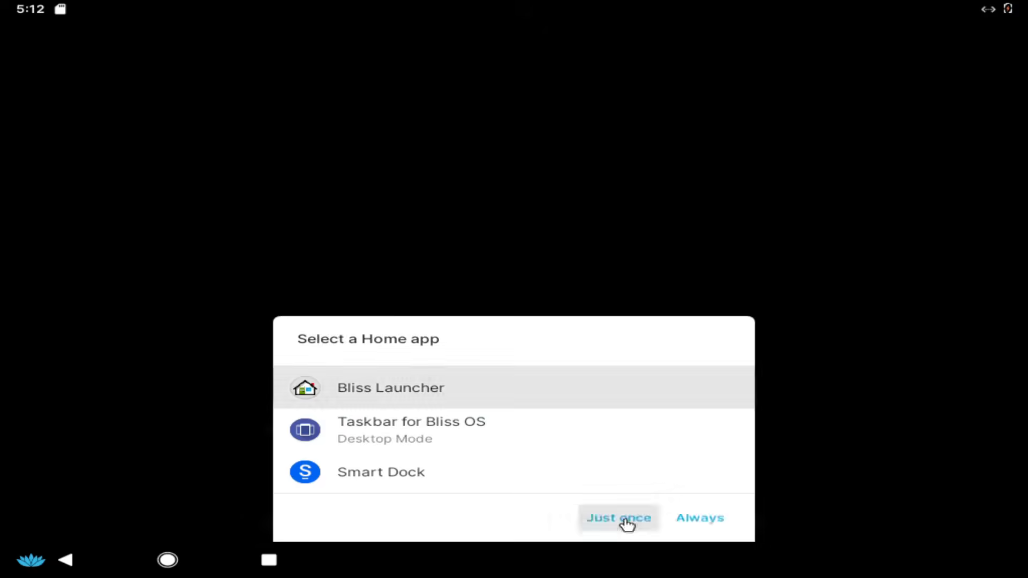
pyautogui.click(622, 519)
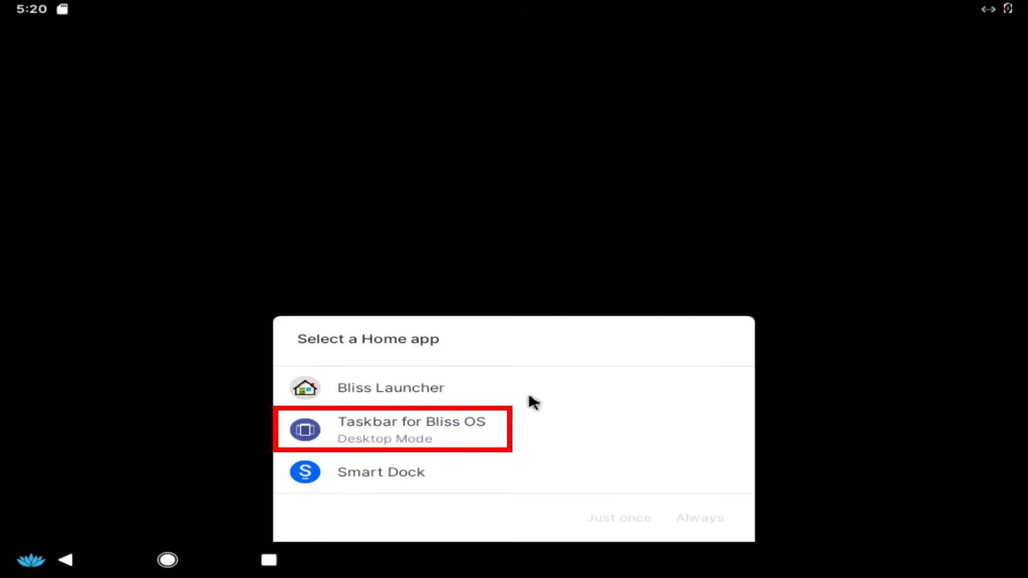
pyautogui.click(496, 426)
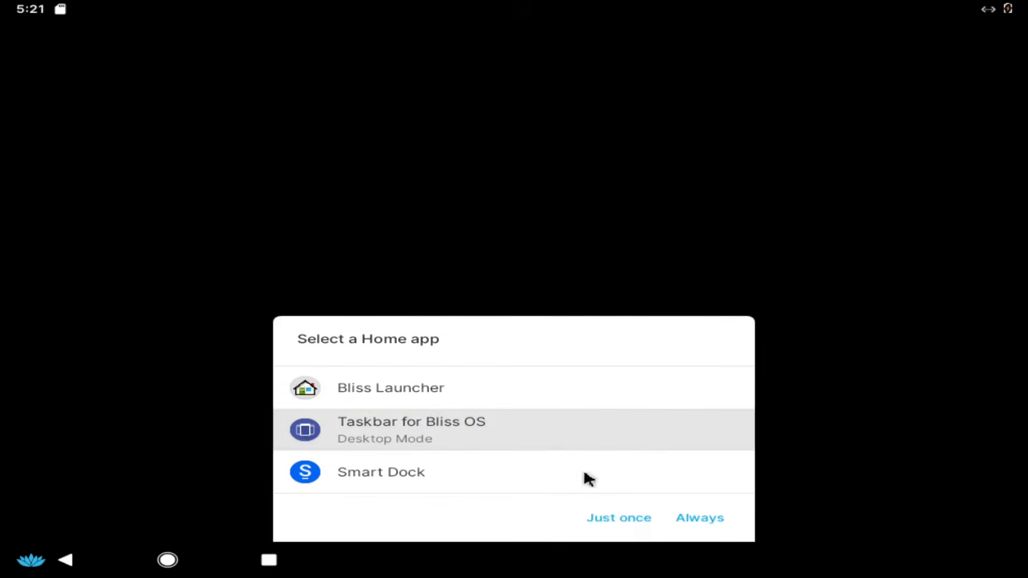
pyautogui.click(611, 517)
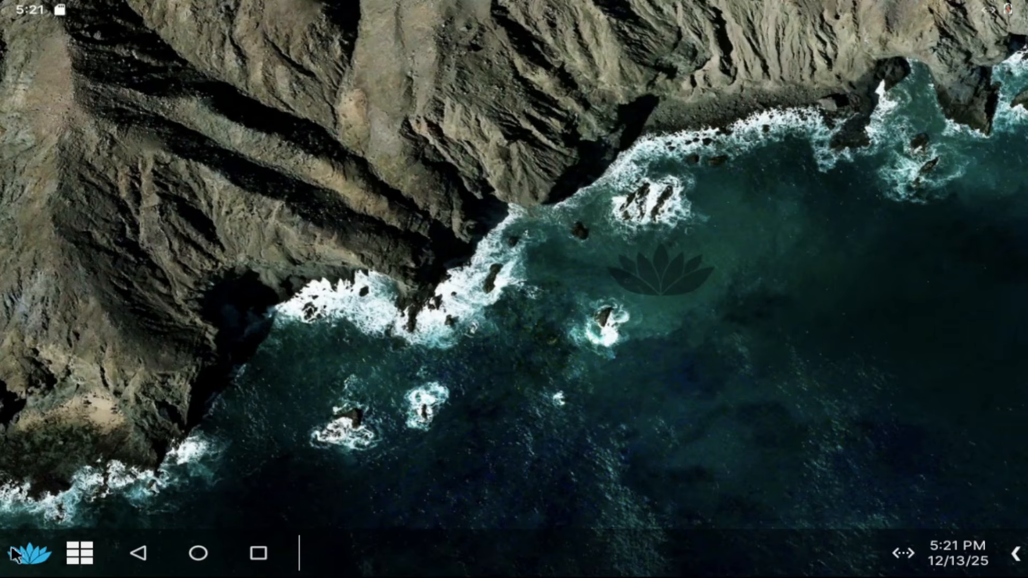
# - Set the display orientation to Landscape with the Set Orientation app and turn off auto-rotate in the quick settings
pyautogui.click(31, 557)
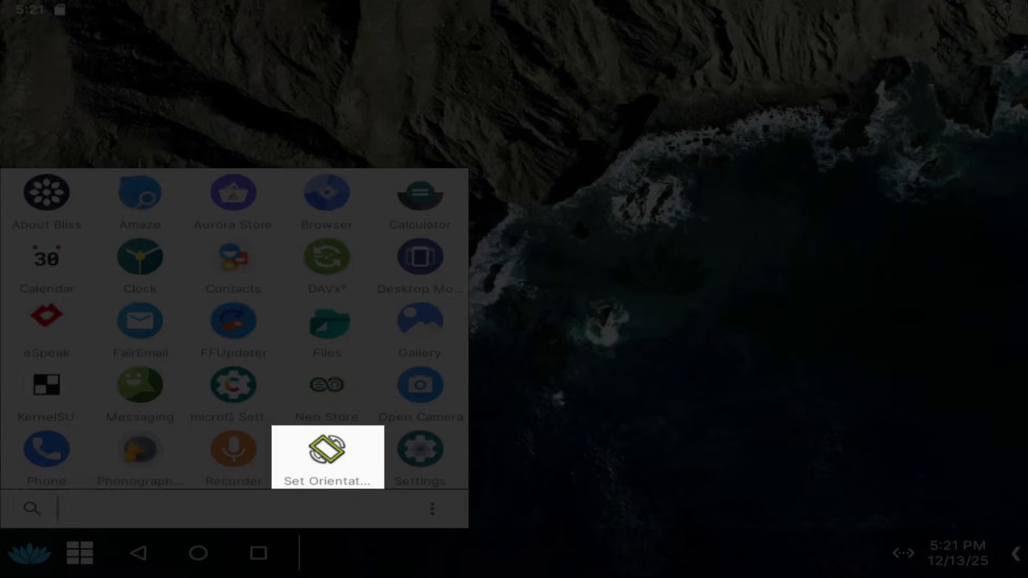
pyautogui.click(327, 453)
pyautogui.click(745, 346)
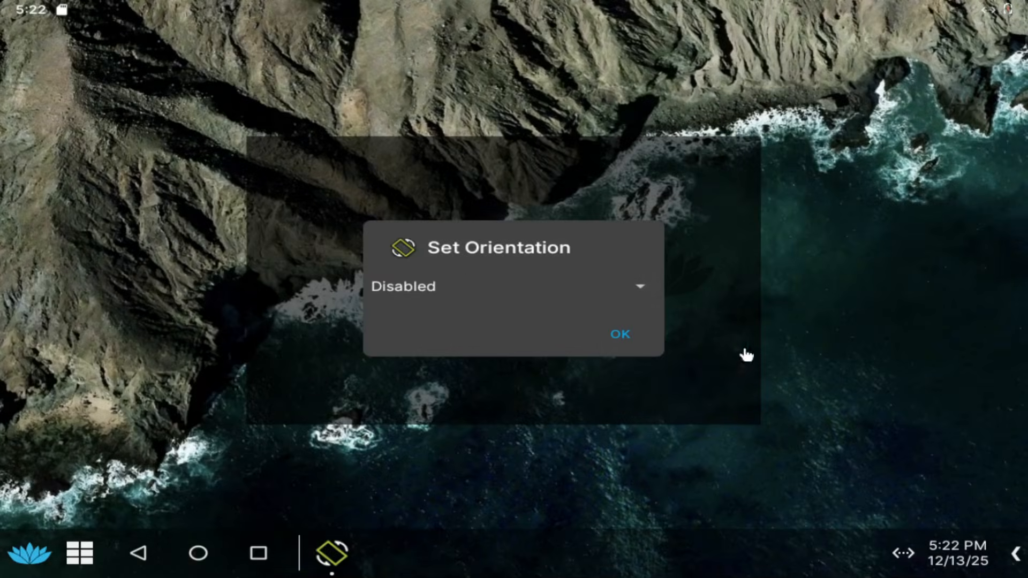
pyautogui.click(620, 294)
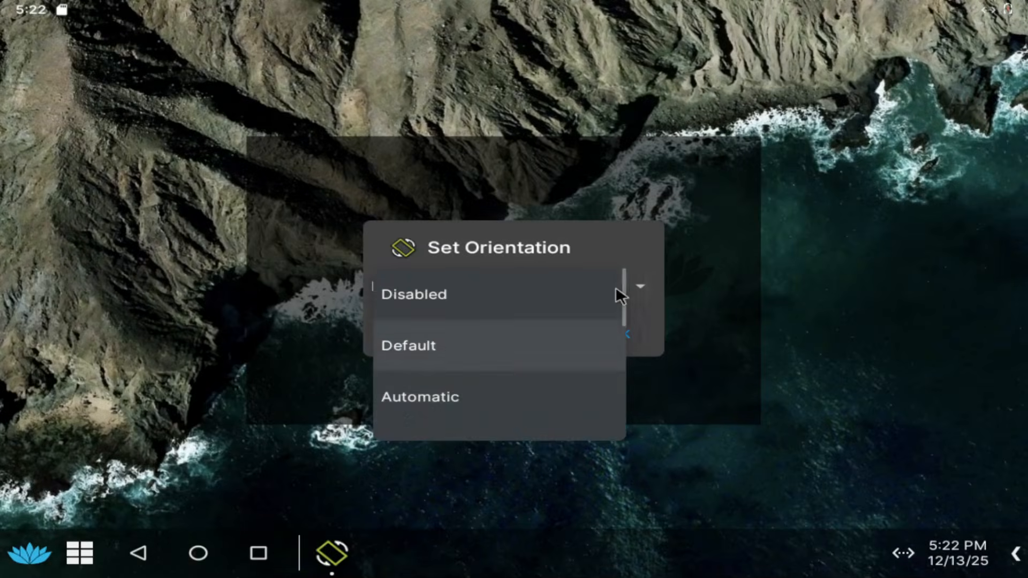
pyautogui.scroll(-1, 448, 387)
pyautogui.scroll(-1, 448, 384)
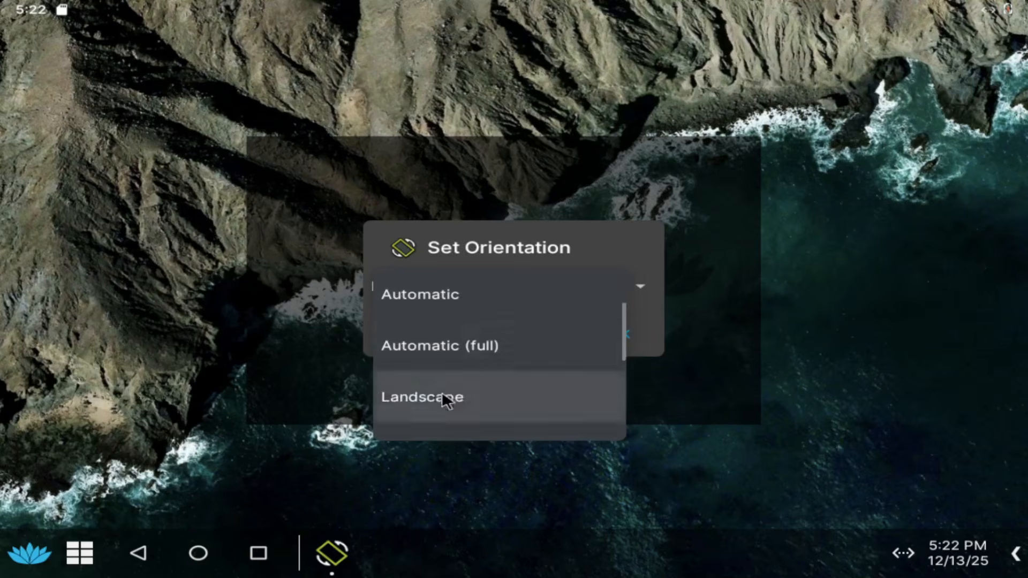
pyautogui.click(441, 390)
pyautogui.click(621, 336)
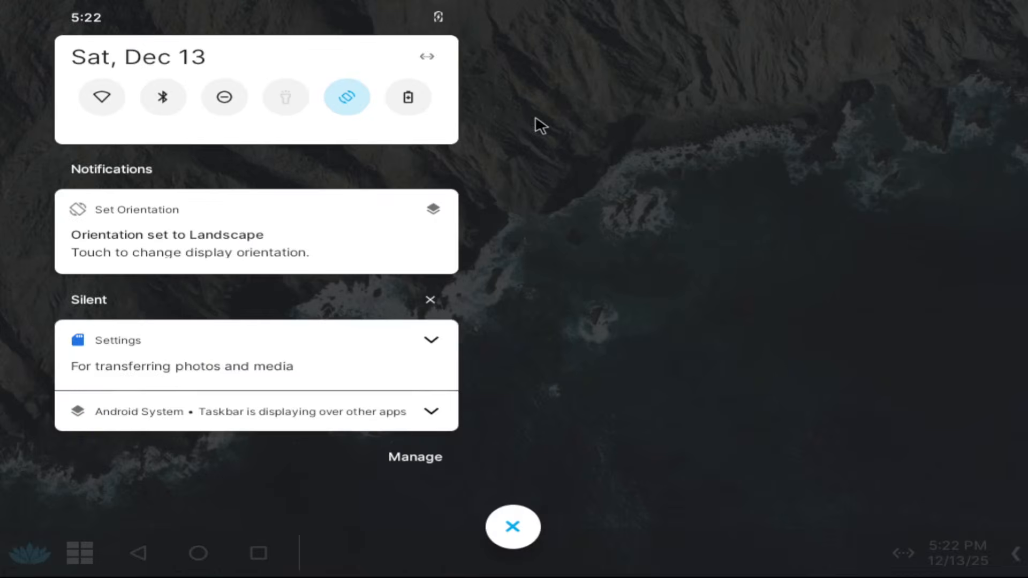
pyautogui.click(346, 101)
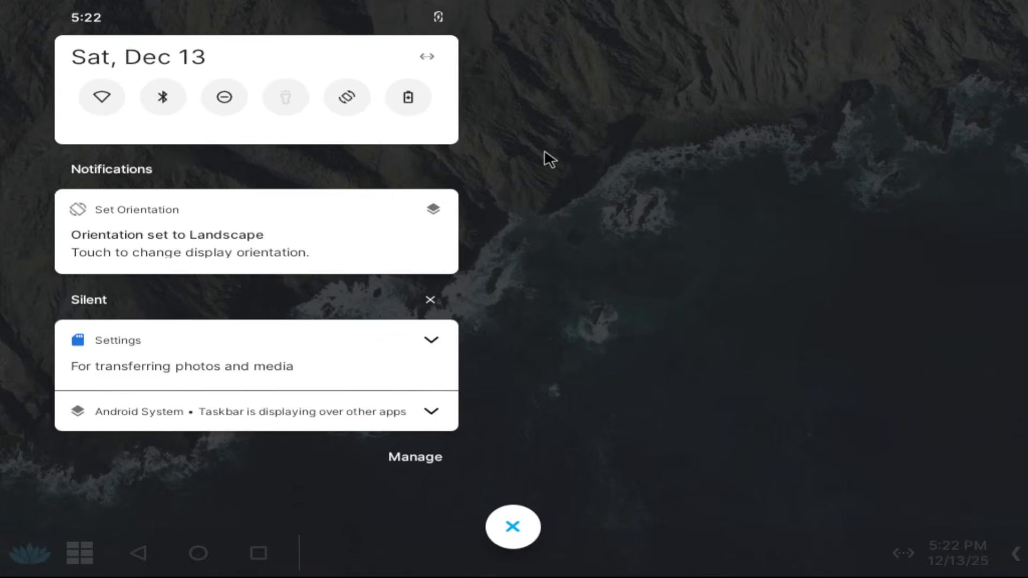
pyautogui.click(513, 528)
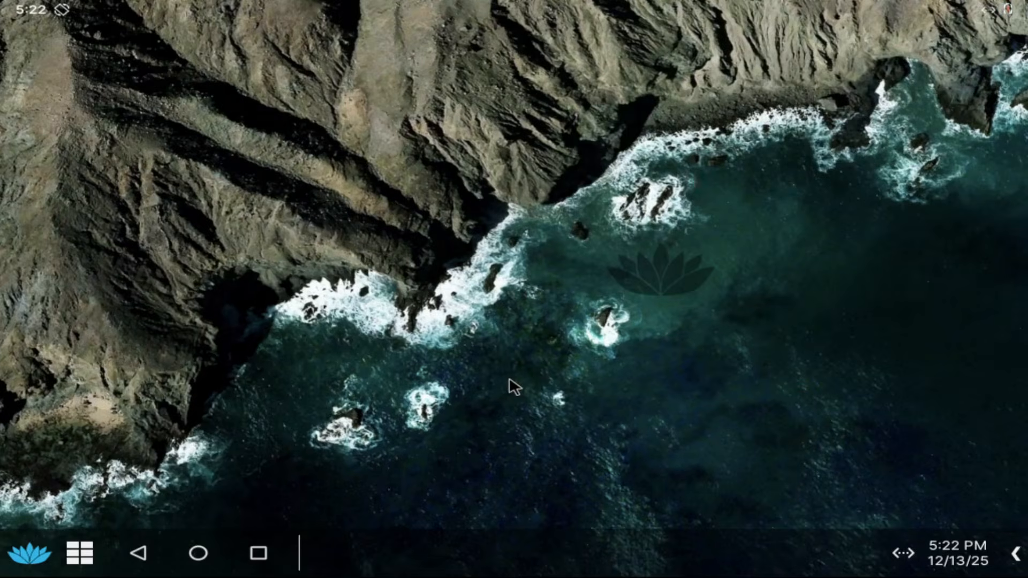
# - Complete the Aurora Store welcome setup without granting the listed permissions and log in using the Anonymous option
pyautogui.click(36, 557)
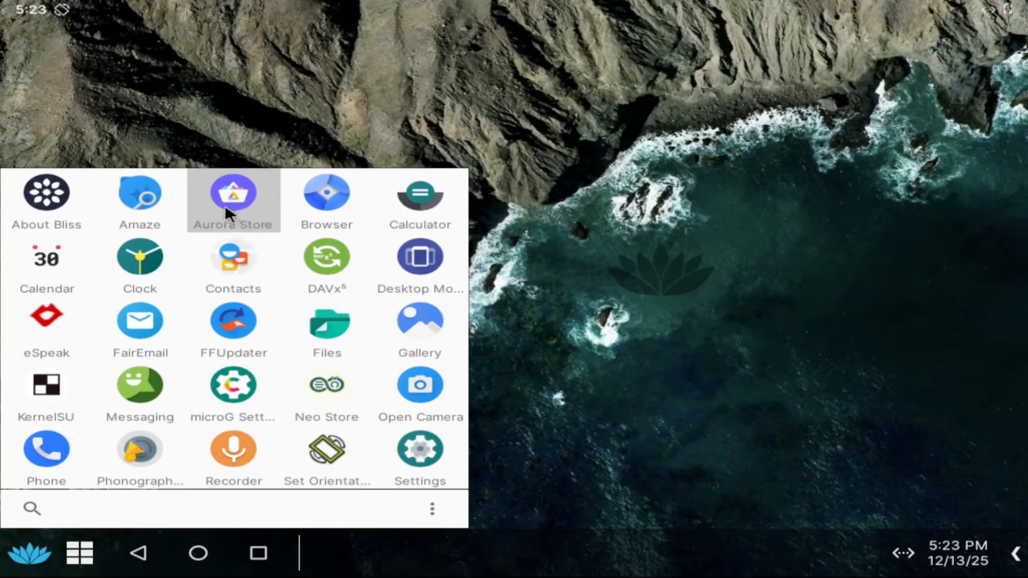
pyautogui.click(225, 205)
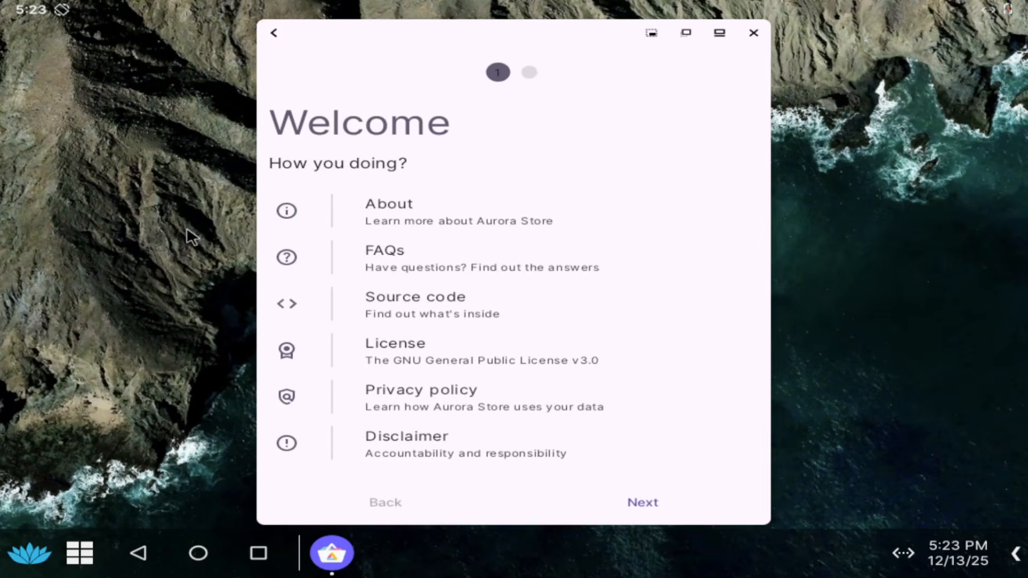
pyautogui.click(643, 505)
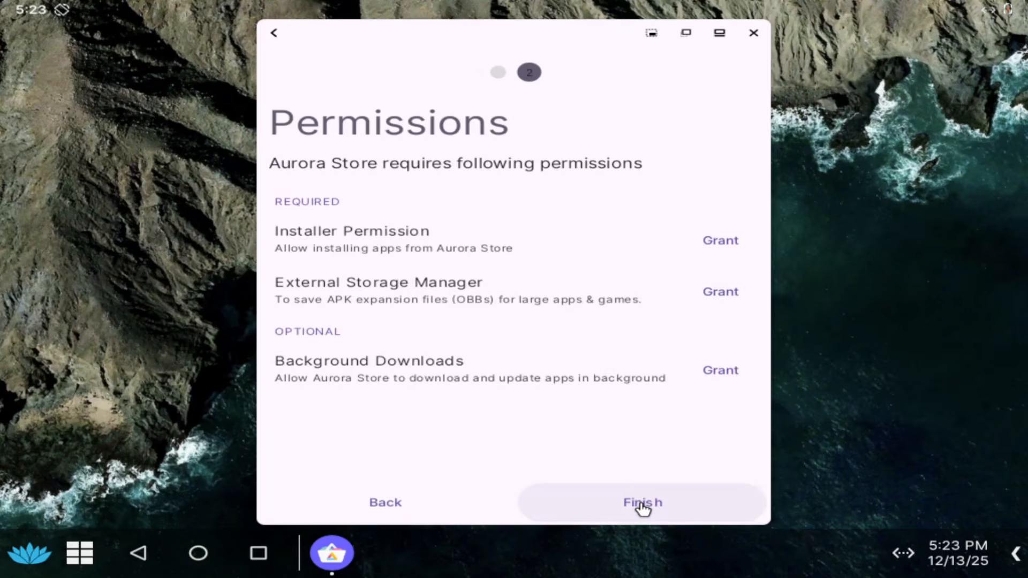
pyautogui.click(642, 508)
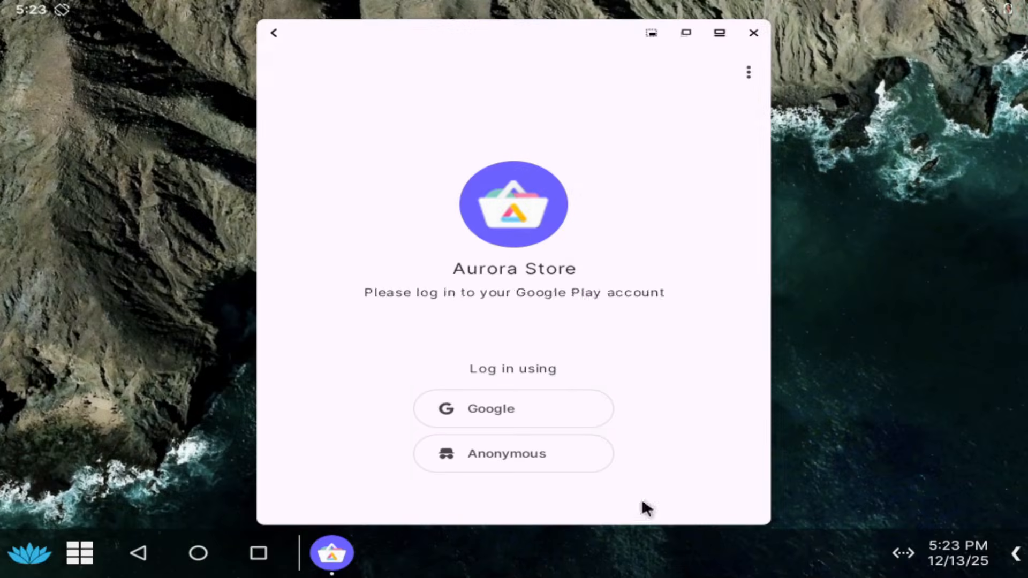
pyautogui.click(415, 447)
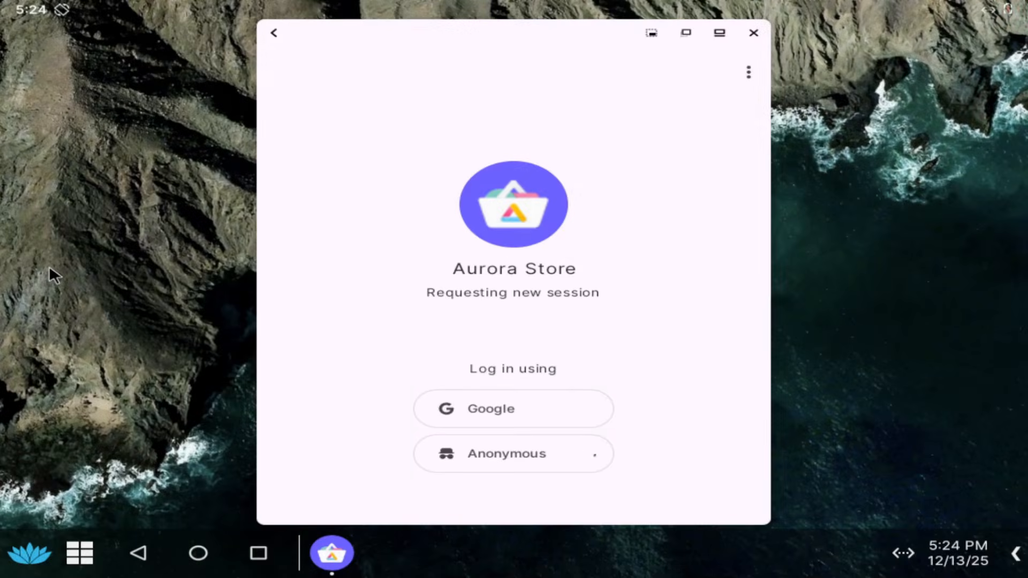
# - Install Telegram 12.2.10 from the full Popular apps list and open it
pyautogui.click(742, 152)
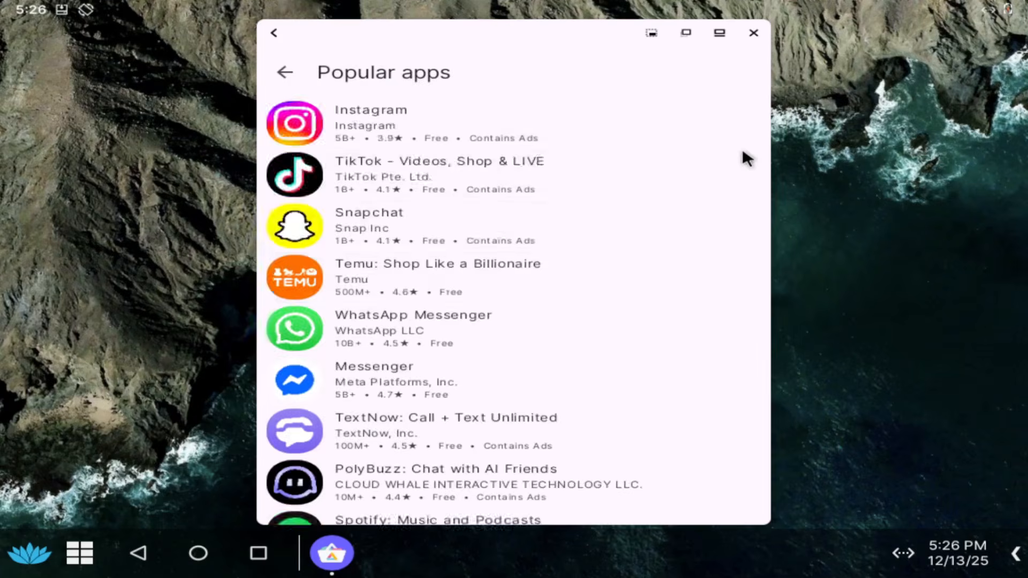
pyautogui.scroll(-5, 689, 198)
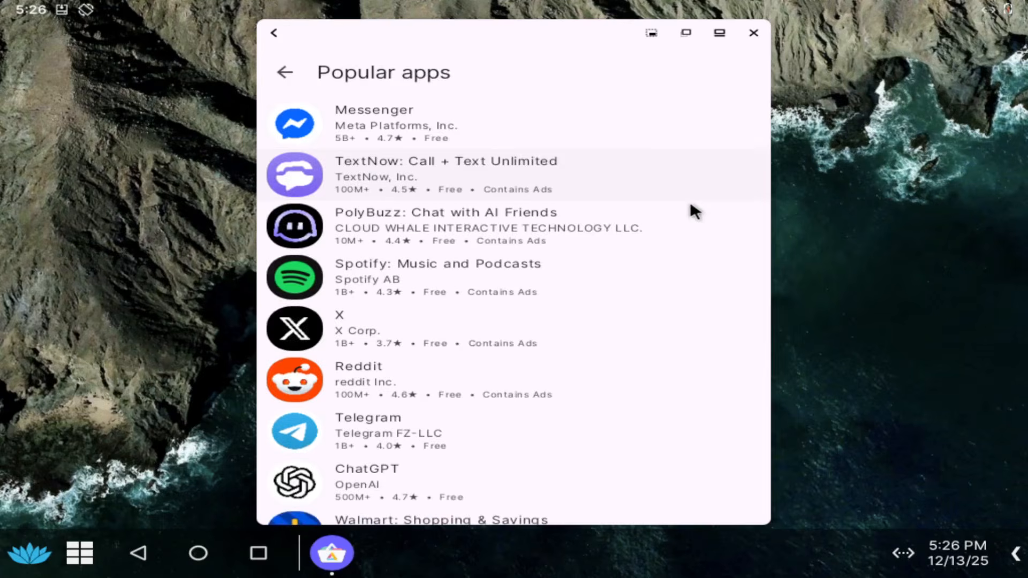
pyautogui.scroll(-2, 435, 294)
pyautogui.click(429, 323)
pyautogui.click(454, 496)
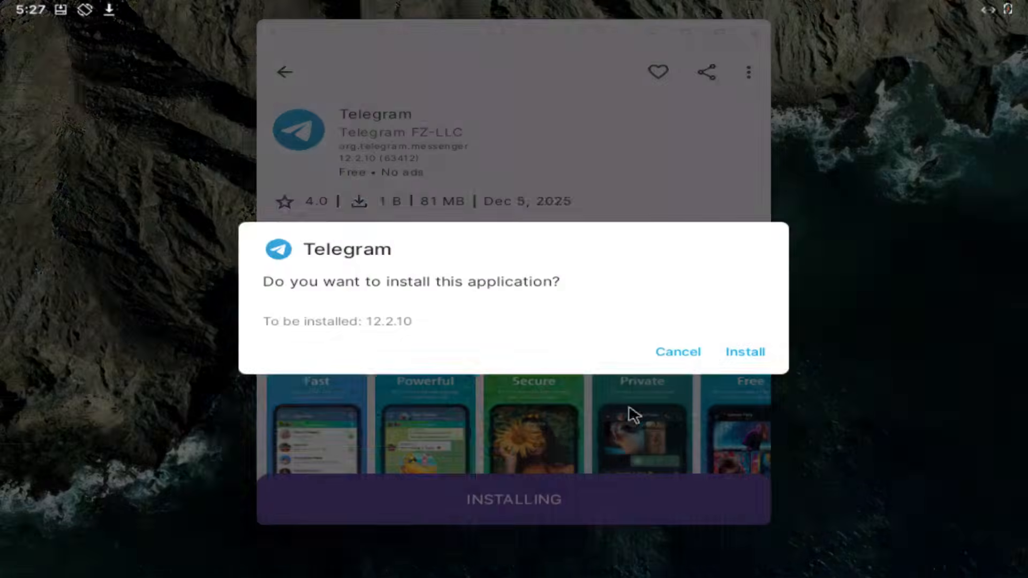
pyautogui.click(746, 352)
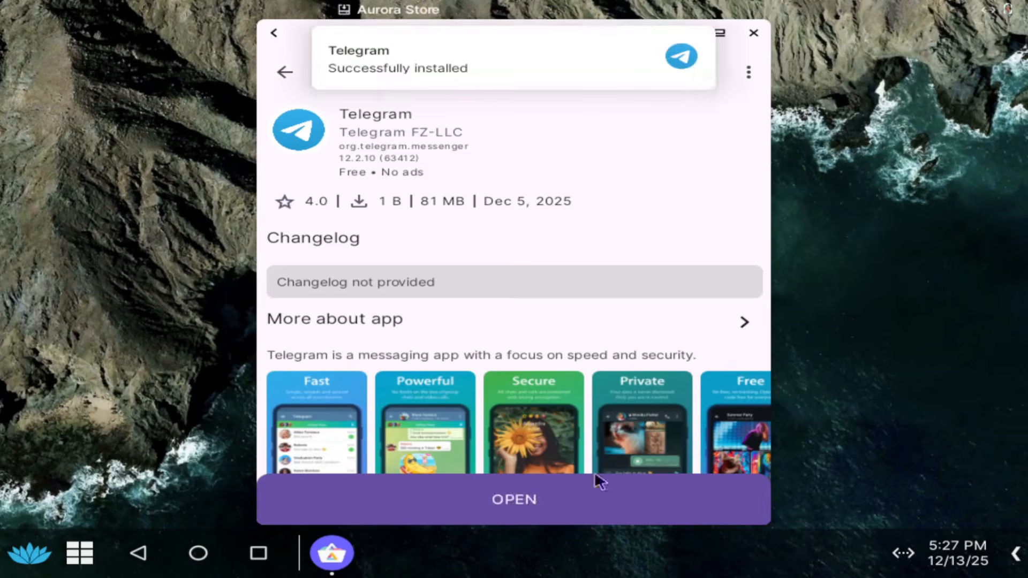
pyautogui.click(595, 482)
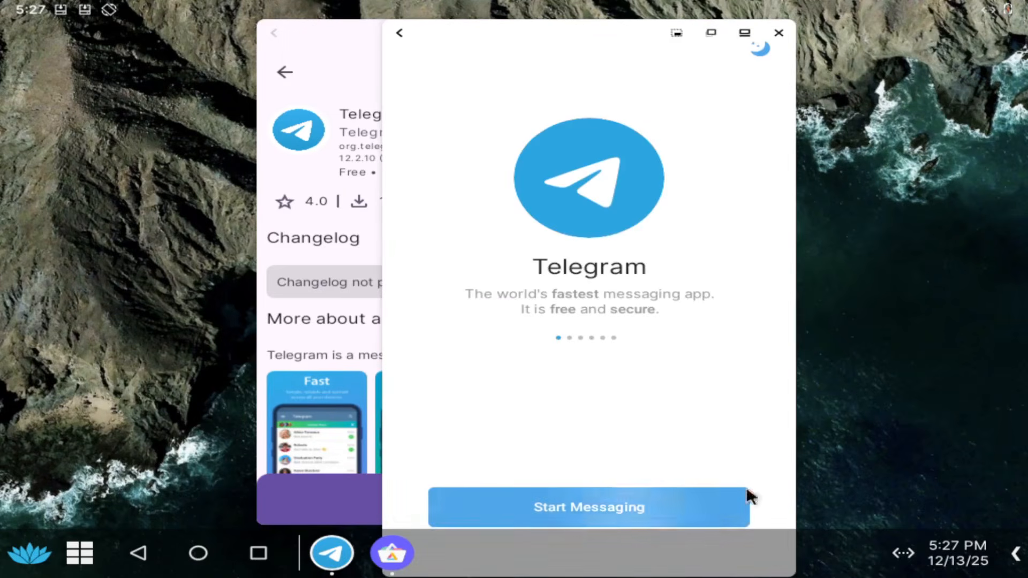
pyautogui.click(747, 492)
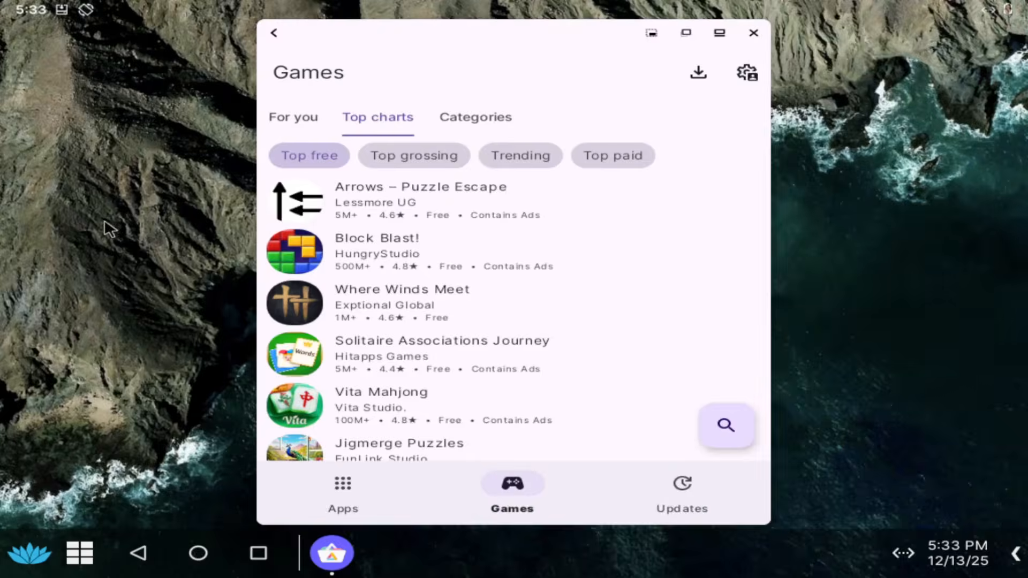
# - Browse the For you and Top charts games, and install Block Blast! 8.7.3 from the Top free chart
pyautogui.click(276, 124)
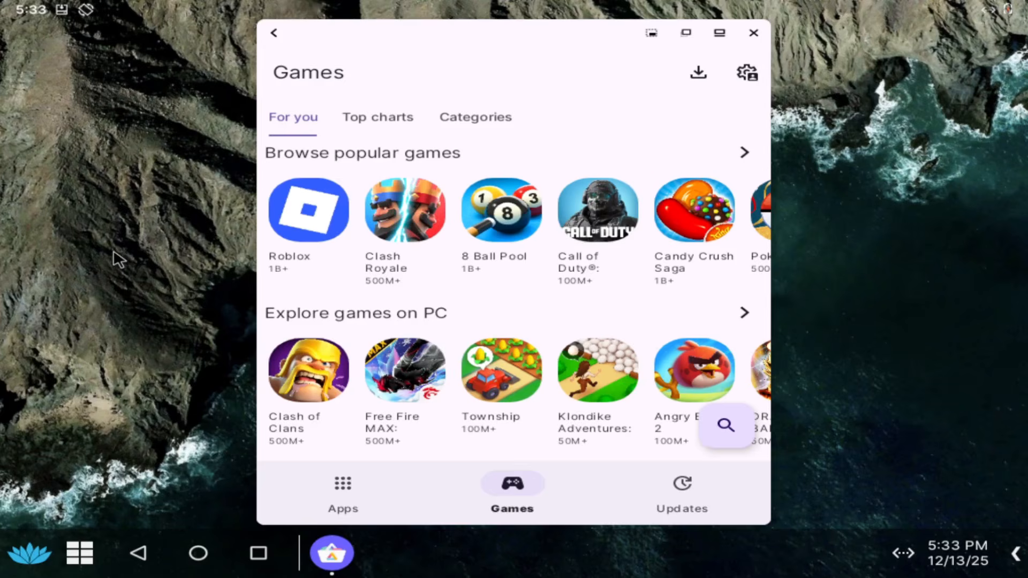
pyautogui.click(381, 119)
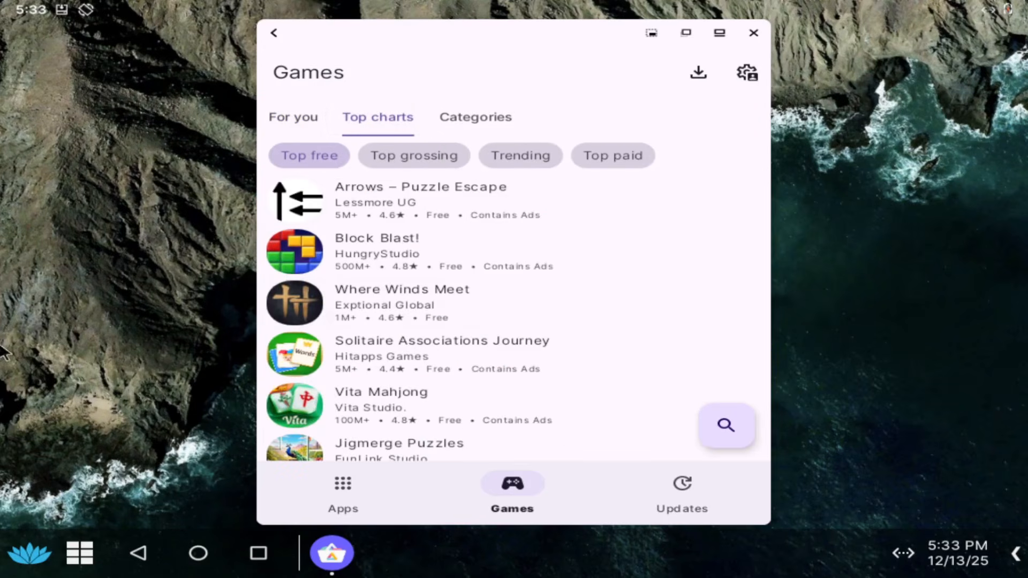
pyautogui.click(370, 265)
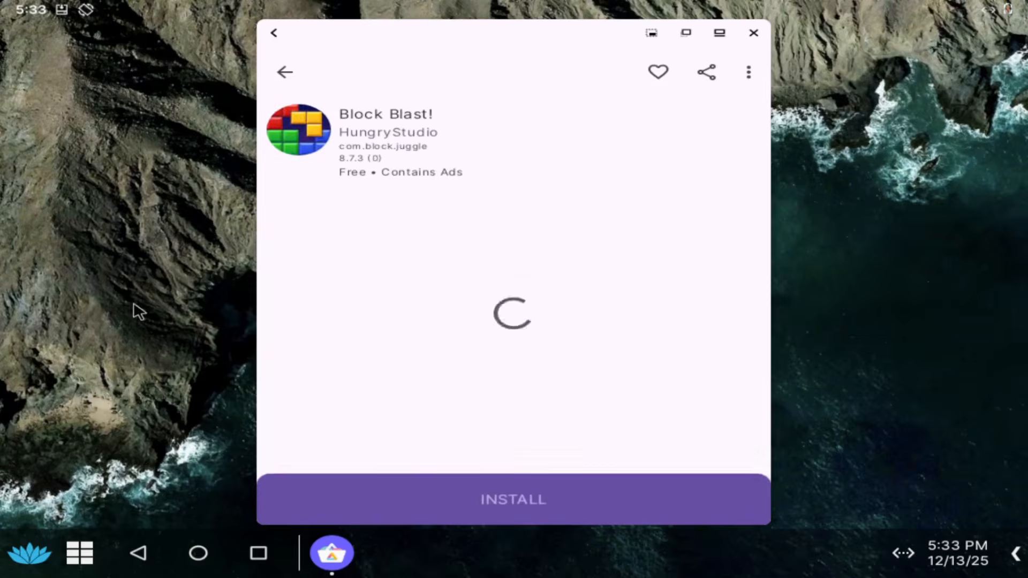
pyautogui.click(494, 503)
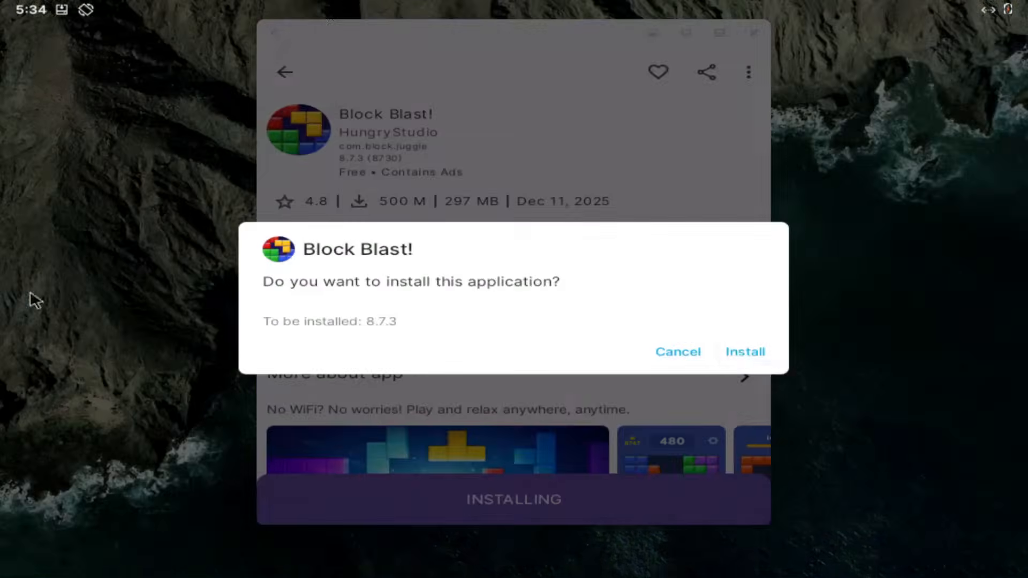
pyautogui.click(732, 353)
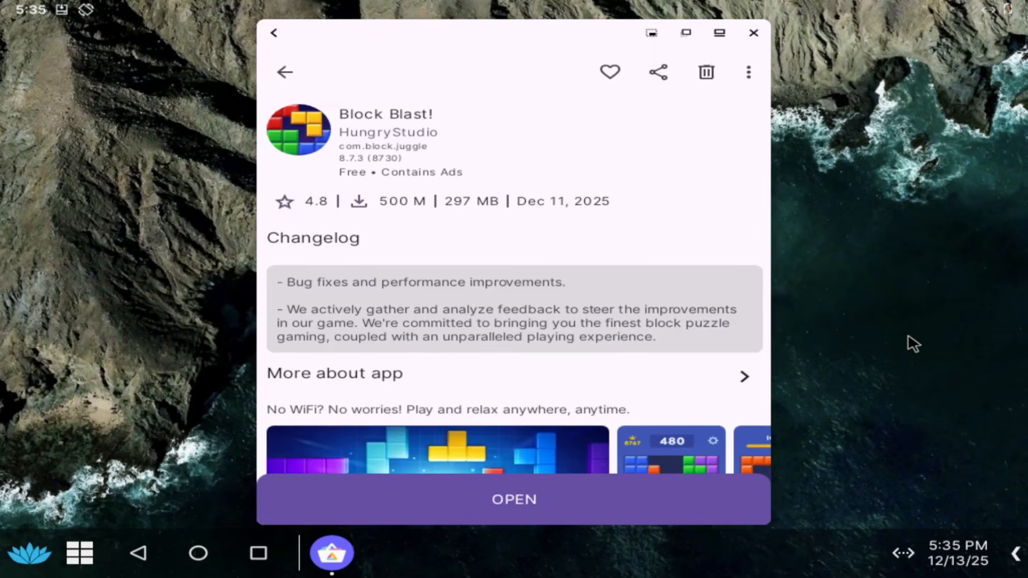
# - Open Block Blast!, dismiss the full-screen notice and accept the Terms of Use and Privacy Policy
pyautogui.click(537, 500)
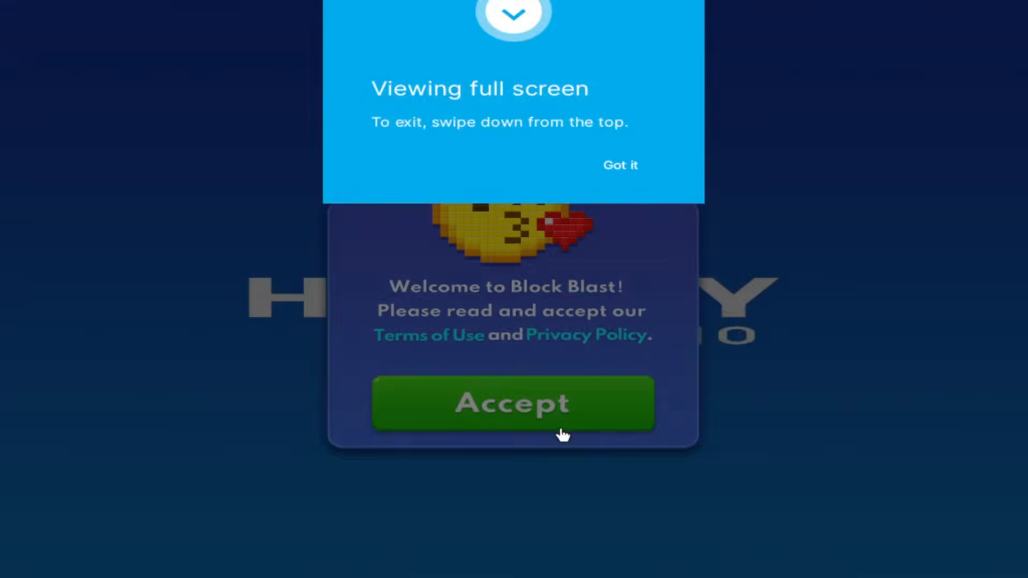
pyautogui.click(621, 175)
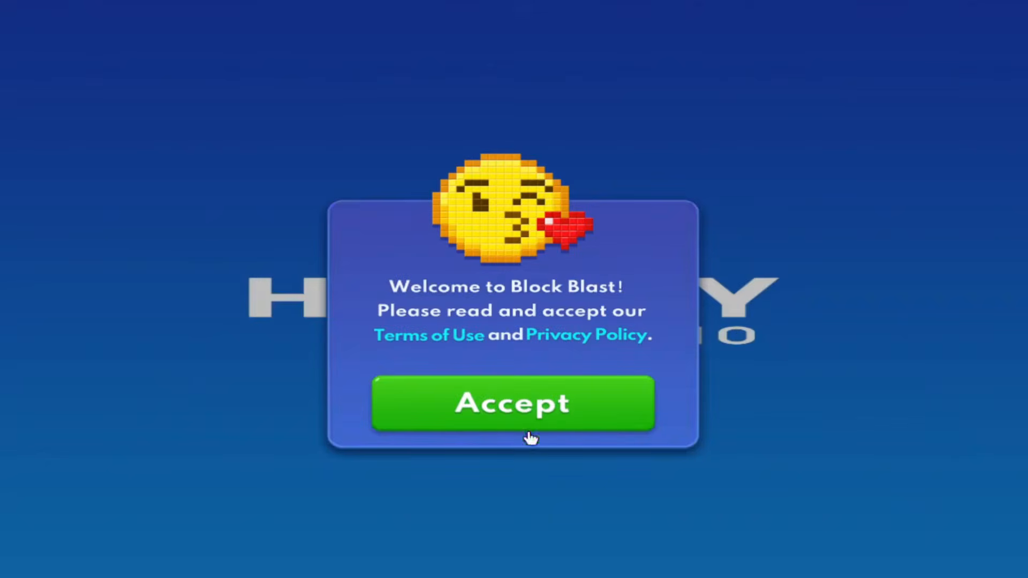
pyautogui.click(523, 407)
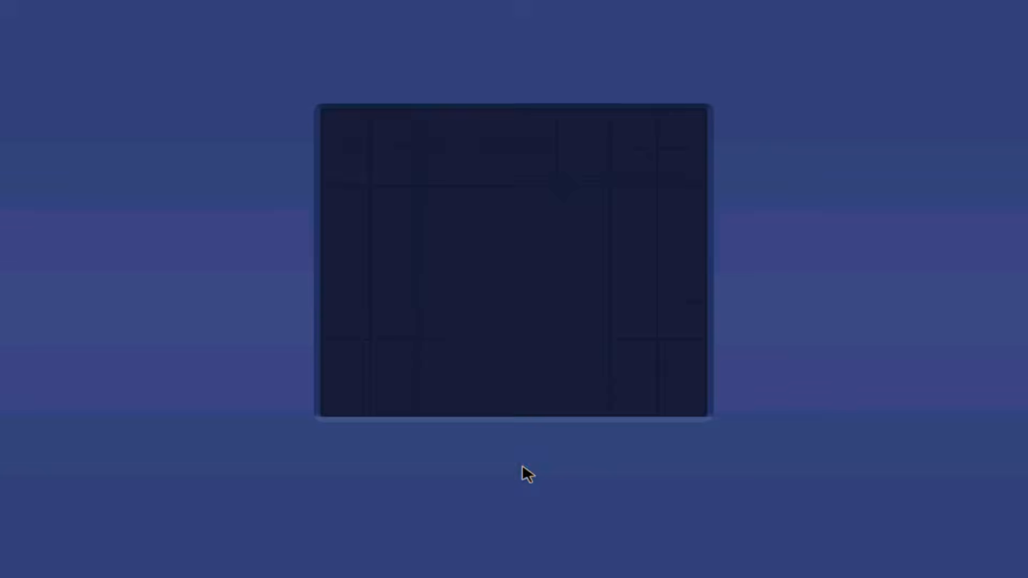
# - Play Block Blast! by placing the offered blocks on the grid to complete full rows and columns
pyautogui.moveTo(514, 504); pyautogui.dragTo(519, 386)
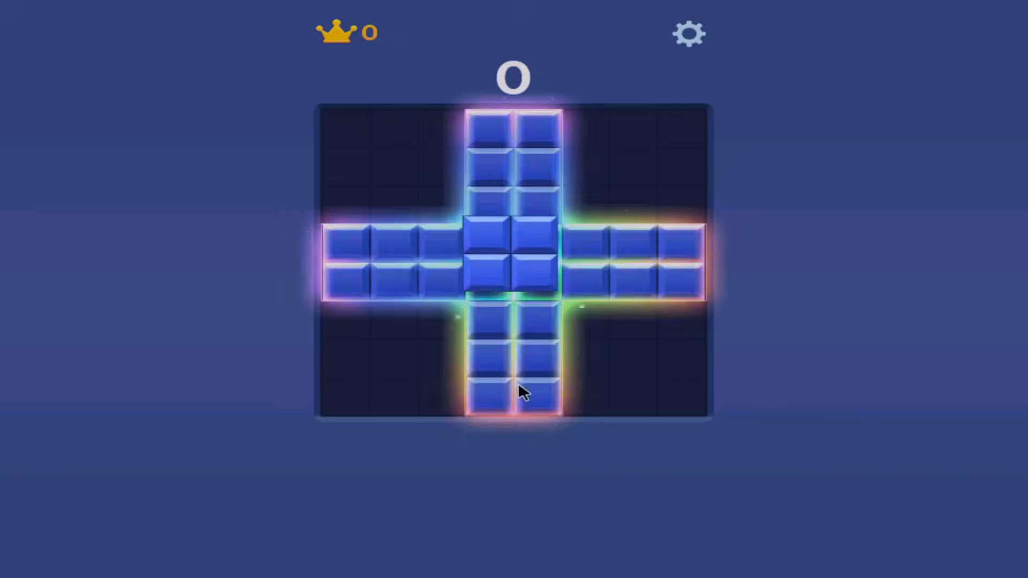
pyautogui.moveTo(507, 482); pyautogui.dragTo(429, 478)
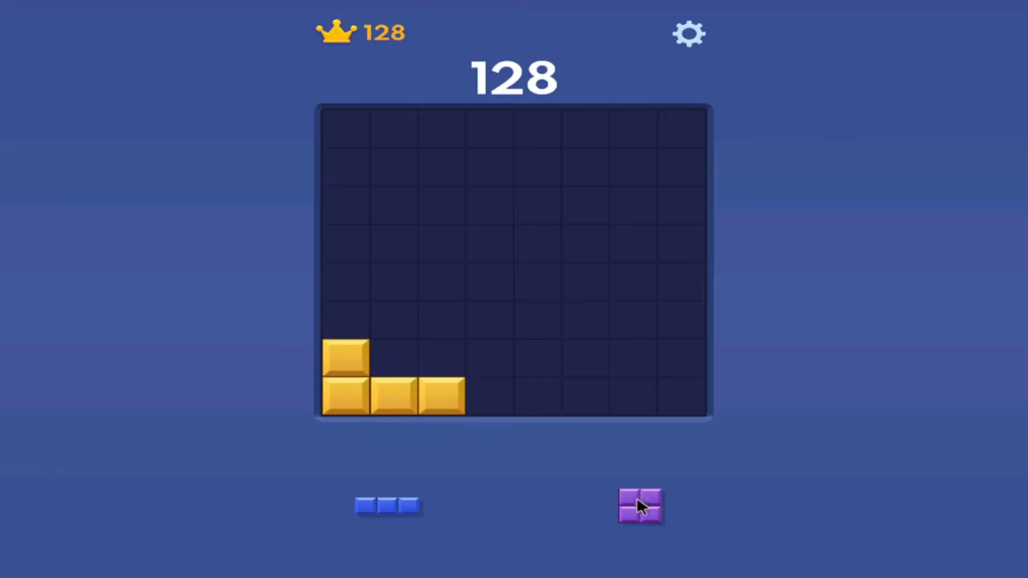
pyautogui.moveTo(638, 497); pyautogui.dragTo(655, 470)
pyautogui.moveTo(395, 507); pyautogui.dragTo(524, 485)
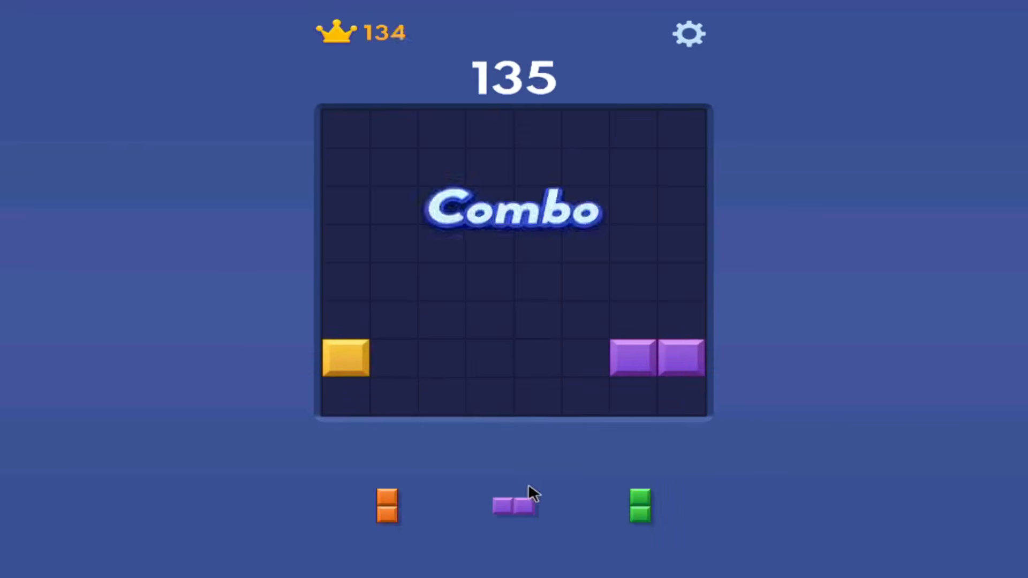
pyautogui.moveTo(389, 508); pyautogui.dragTo(387, 505)
pyautogui.moveTo(513, 506); pyautogui.dragTo(482, 432)
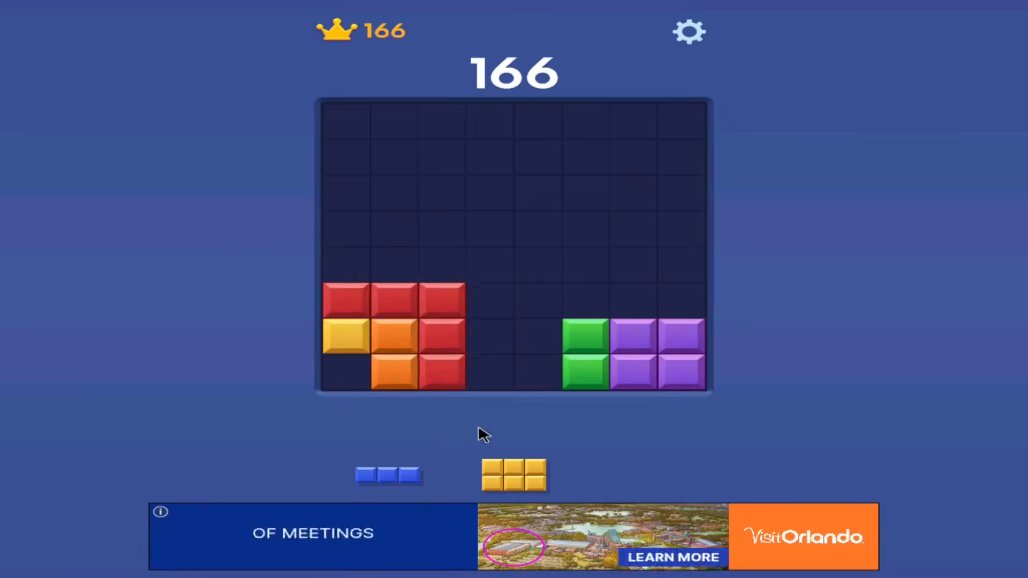
pyautogui.moveTo(368, 482); pyautogui.dragTo(396, 238)
pyautogui.moveTo(513, 472); pyautogui.dragTo(411, 364)
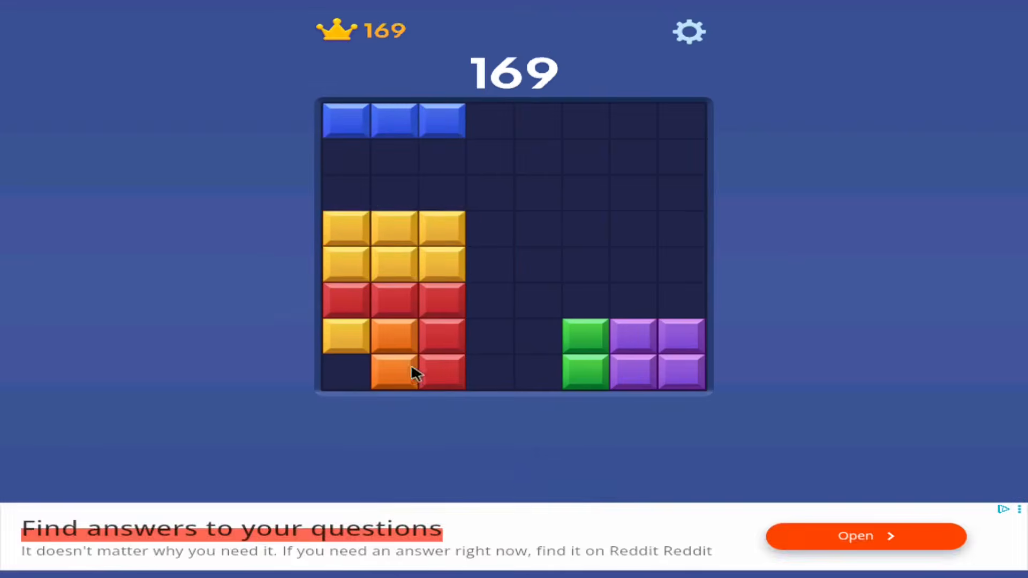
pyautogui.moveTo(641, 471); pyautogui.dragTo(551, 427)
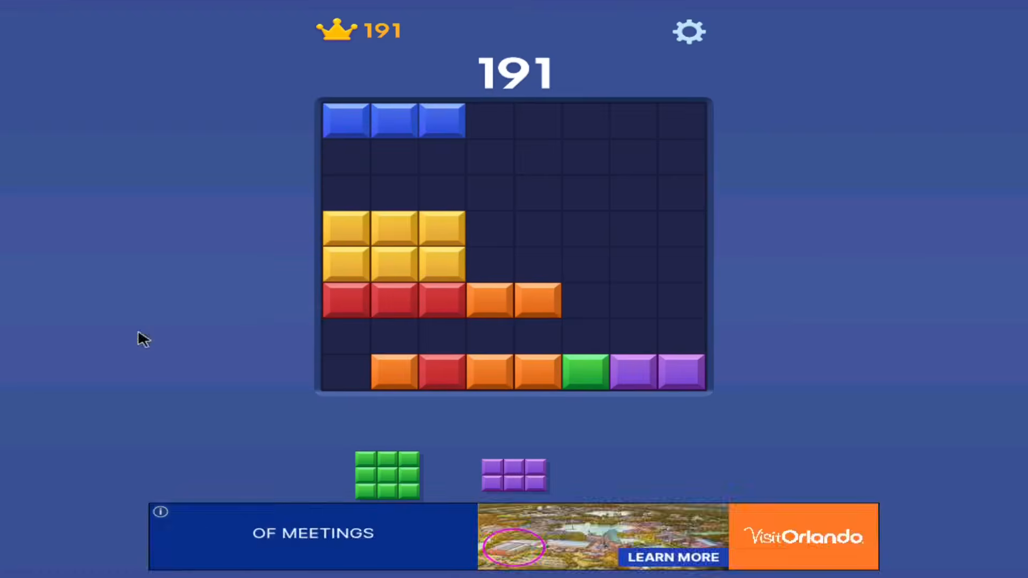
pyautogui.moveTo(513, 475); pyautogui.dragTo(638, 411)
pyautogui.moveTo(387, 475); pyautogui.dragTo(546, 396)
pyautogui.moveTo(641, 480); pyautogui.dragTo(551, 374)
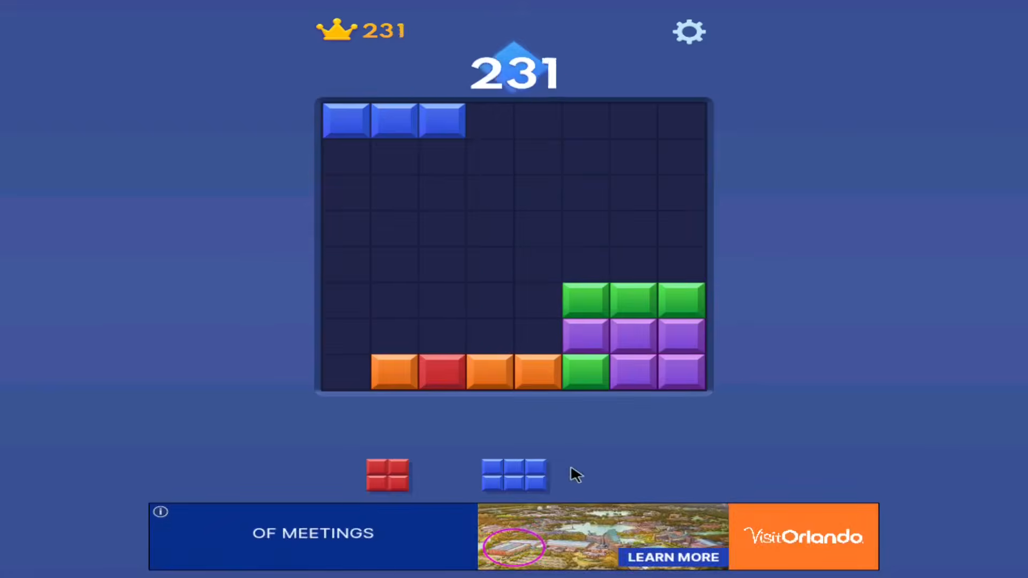
pyautogui.moveTo(557, 474); pyautogui.dragTo(519, 416)
pyautogui.moveTo(387, 475); pyautogui.dragTo(379, 429)
pyautogui.moveTo(395, 471); pyautogui.dragTo(348, 380)
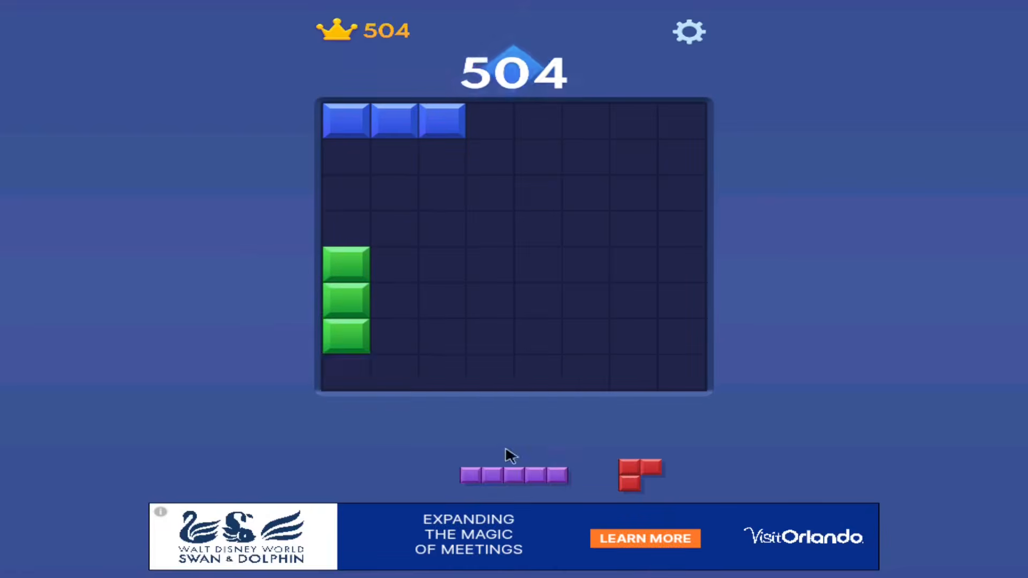
pyautogui.moveTo(509, 474); pyautogui.dragTo(444, 412)
pyautogui.moveTo(631, 471); pyautogui.dragTo(369, 274)
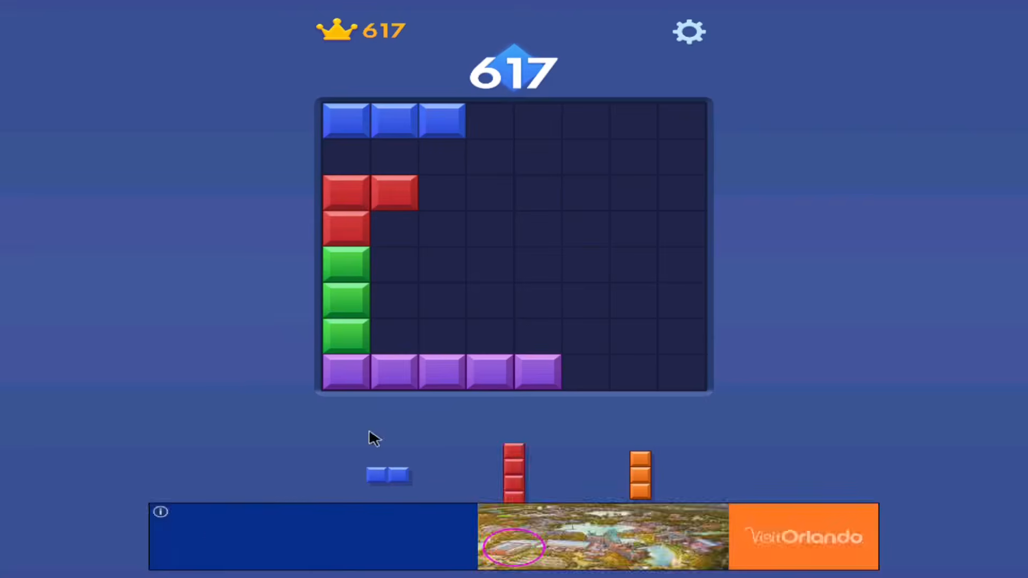
pyautogui.moveTo(514, 484); pyautogui.dragTo(423, 405)
pyautogui.moveTo(641, 475); pyautogui.dragTo(682, 429)
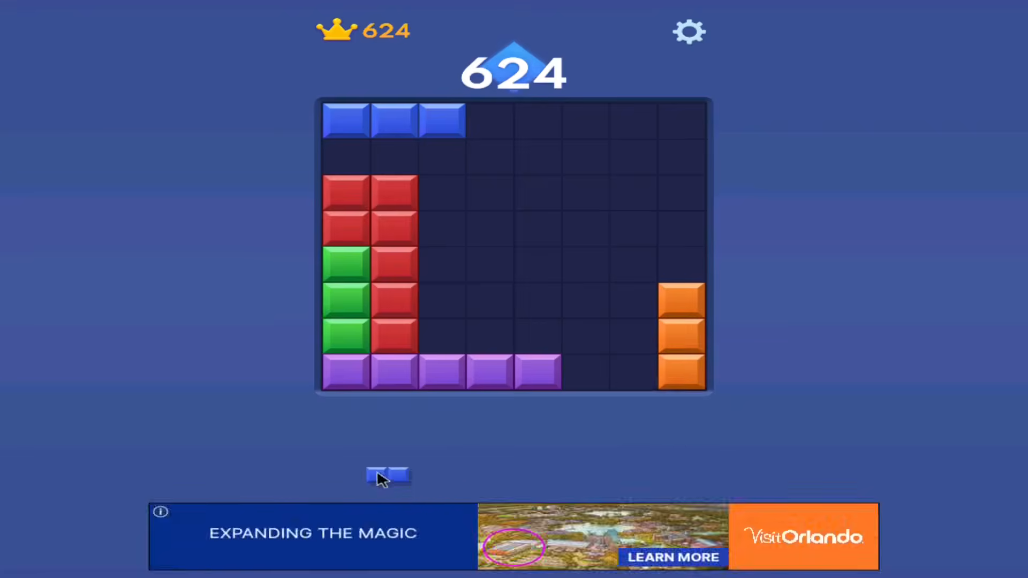
pyautogui.moveTo(378, 475); pyautogui.dragTo(610, 421)
pyautogui.moveTo(639, 475); pyautogui.dragTo(375, 428)
pyautogui.moveTo(519, 475); pyautogui.dragTo(466, 426)
pyautogui.moveTo(386, 478); pyautogui.dragTo(416, 431)
pyautogui.moveTo(514, 475); pyautogui.dragTo(461, 356)
pyautogui.moveTo(641, 475); pyautogui.dragTo(429, 340)
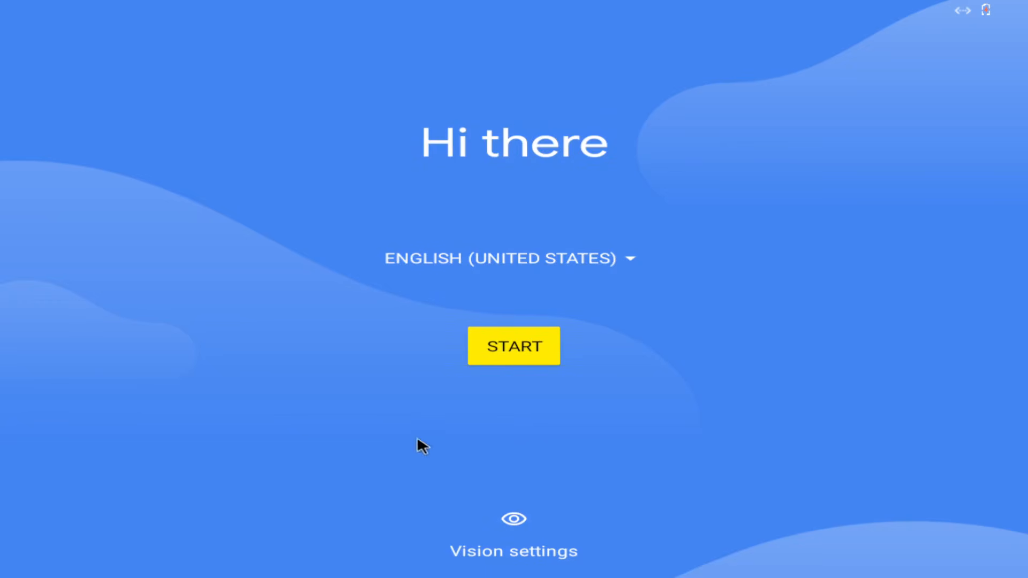
# - Start the Android setup in English (United States), decline copying apps and data, and skip the Google account sign-in
pyautogui.click(527, 357)
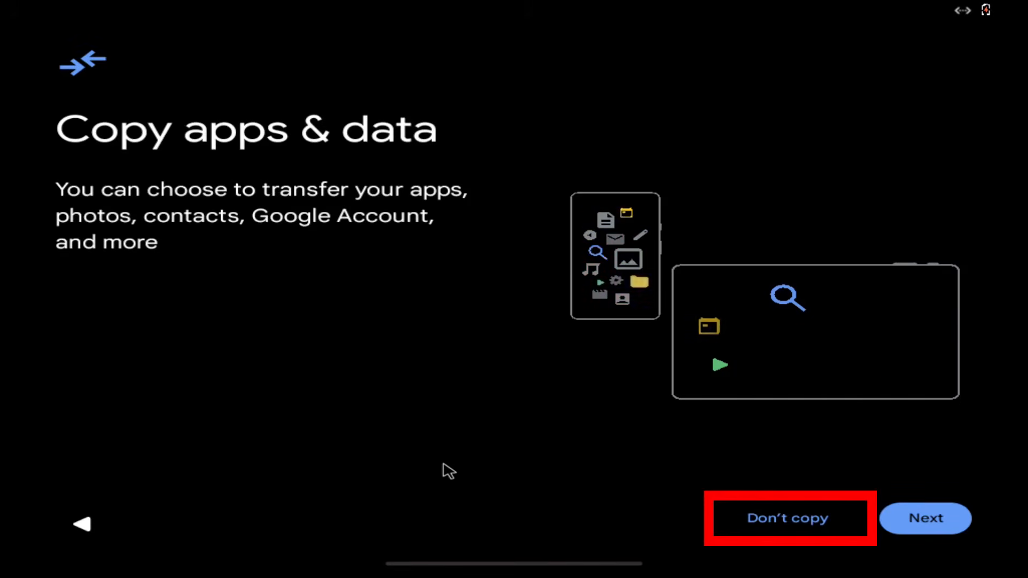
pyautogui.click(826, 522)
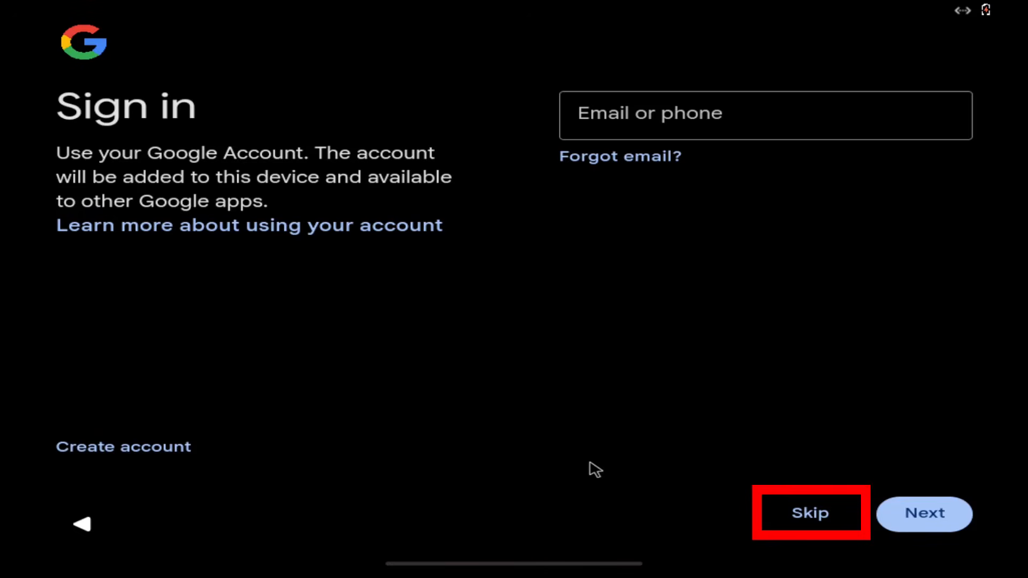
pyautogui.click(782, 509)
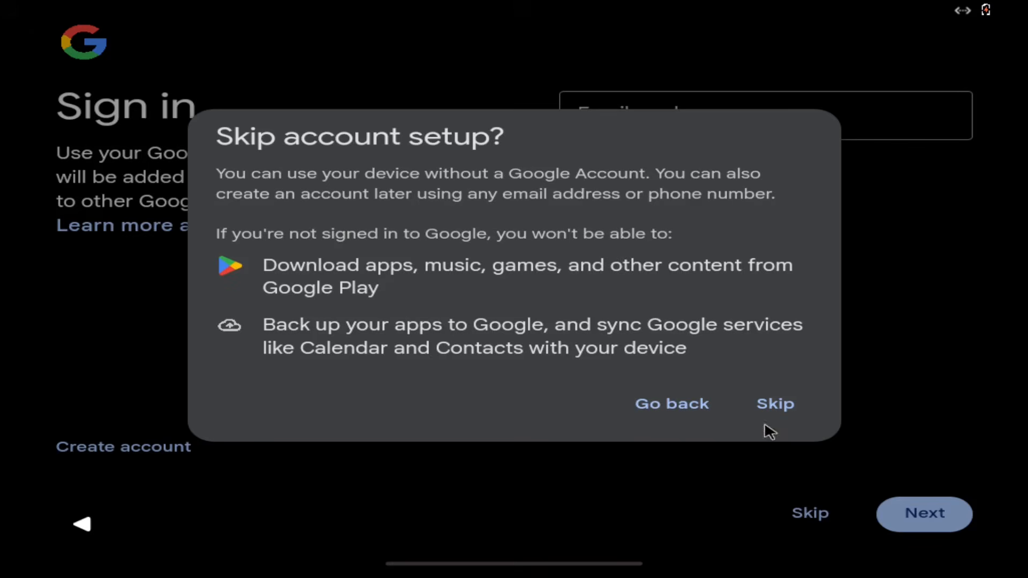
pyautogui.click(781, 412)
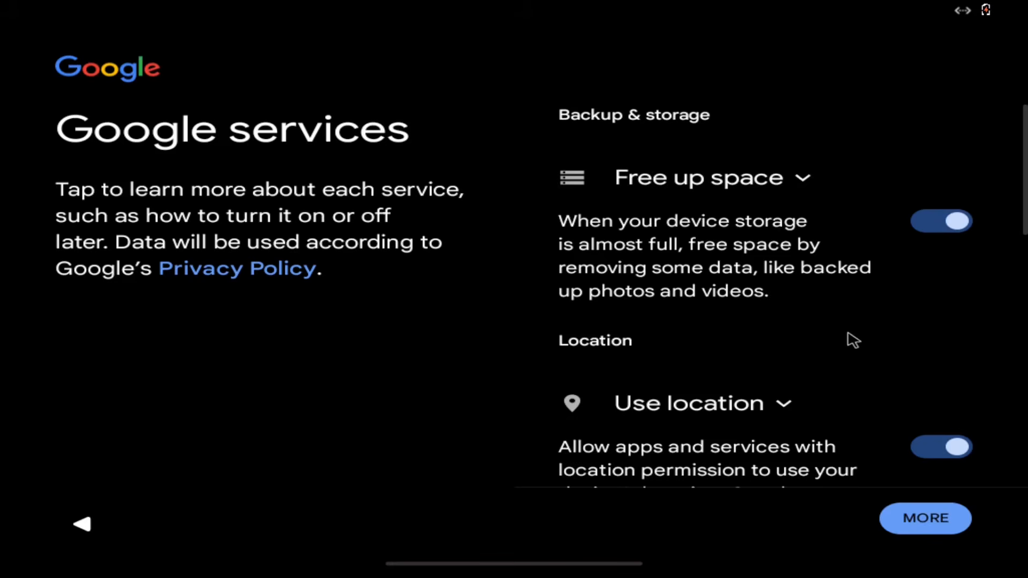
# - Turn off Free up space, Use location, and Send usage and diagnostic data, and accept the Google services settings
pyautogui.click(929, 228)
pyautogui.click(929, 449)
pyautogui.scroll(-6, 930, 450)
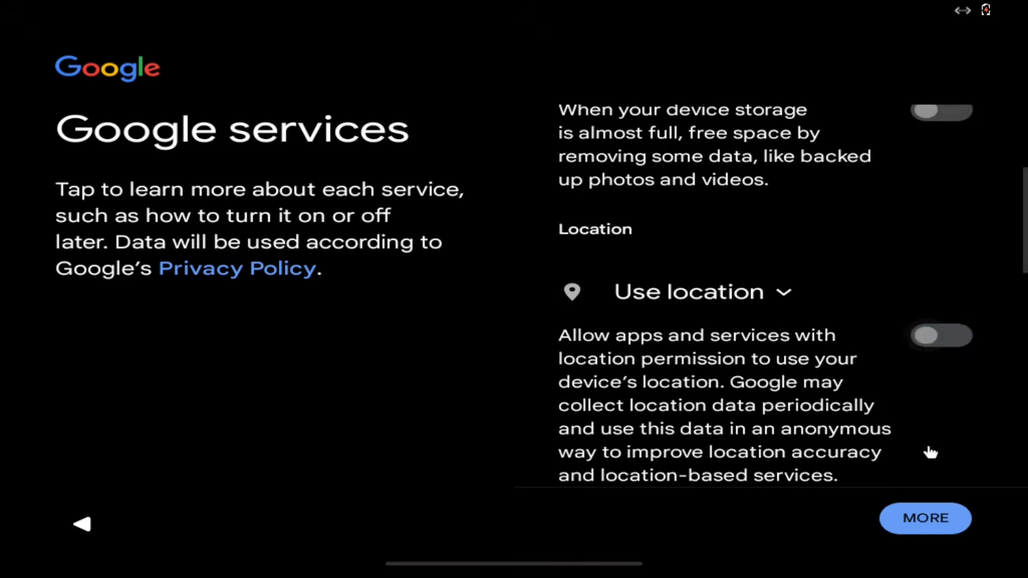
pyautogui.scroll(-4, 931, 452)
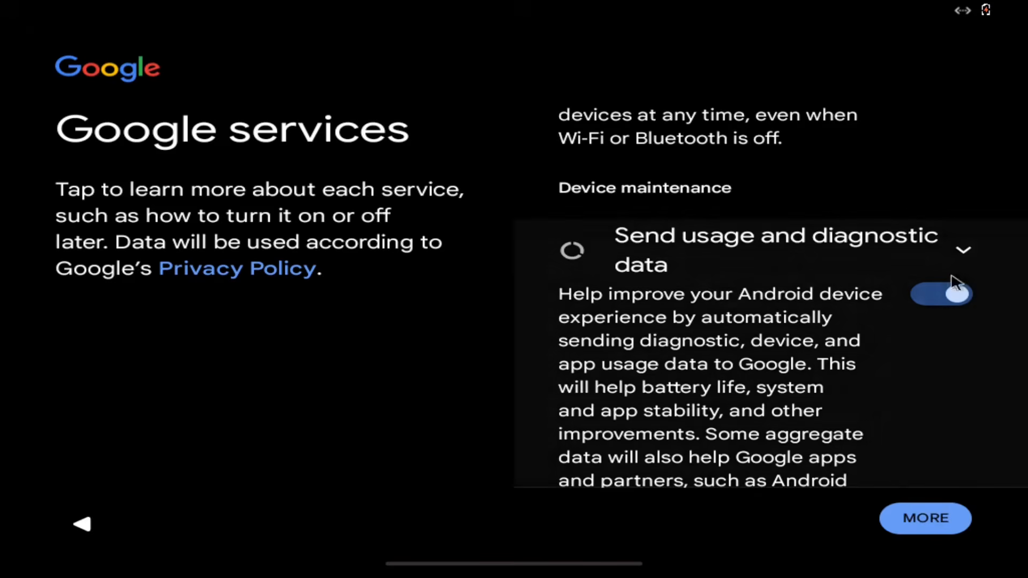
pyautogui.click(940, 293)
pyautogui.scroll(-5, 916, 341)
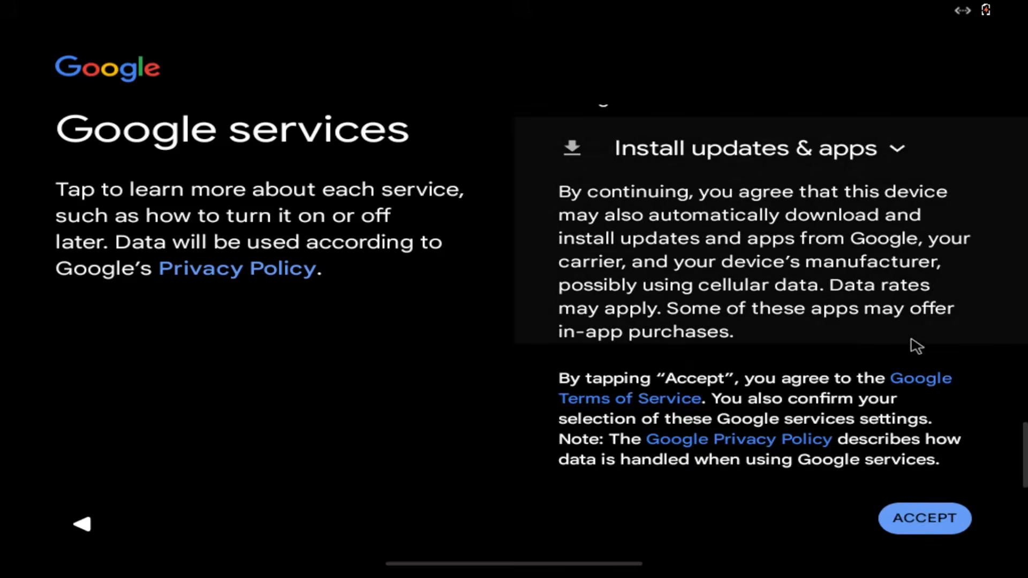
pyautogui.click(909, 526)
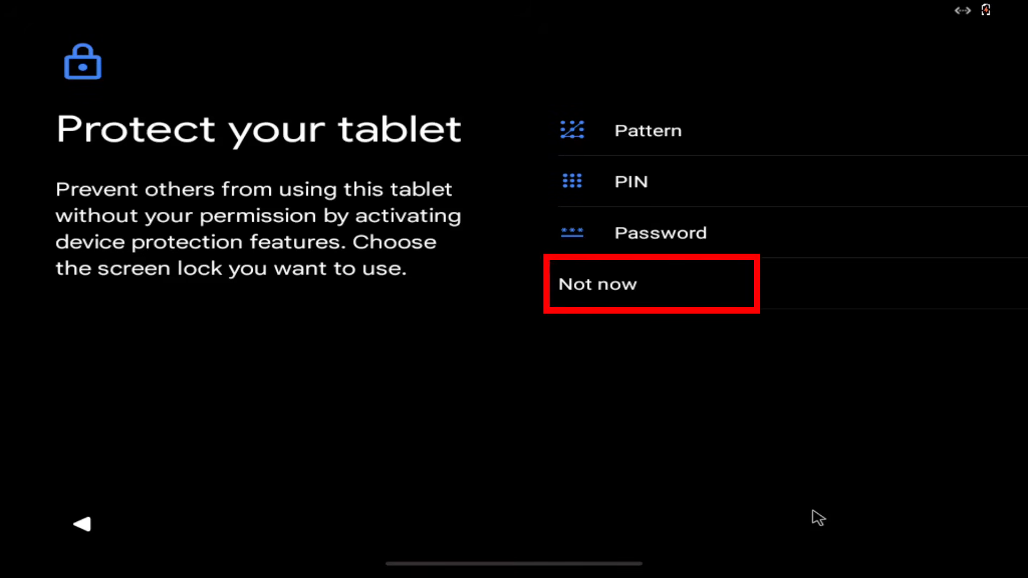
# - Decline the tablet's screen lock protection for now and confirm skipping it
pyautogui.click(660, 307)
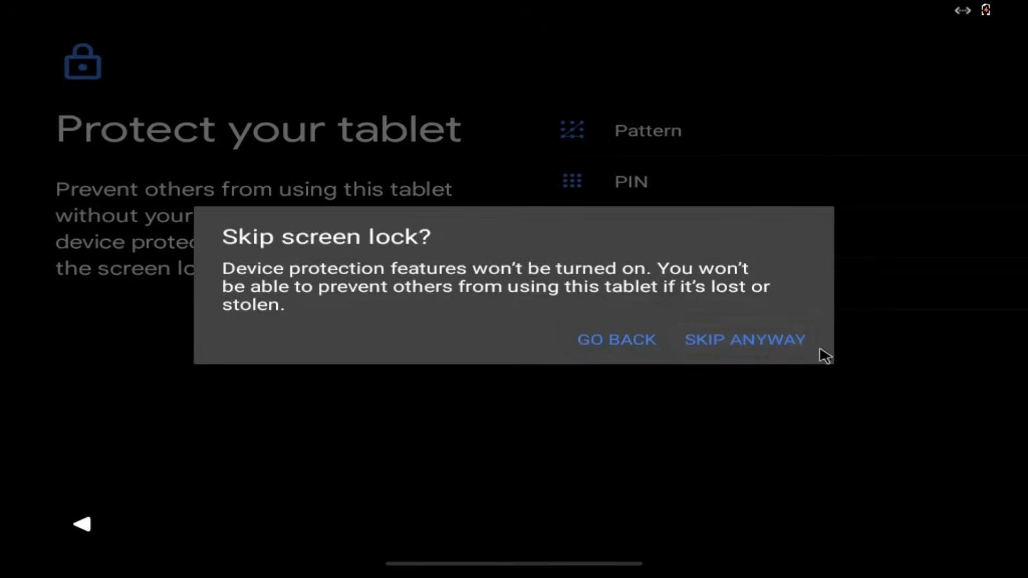
pyautogui.click(811, 346)
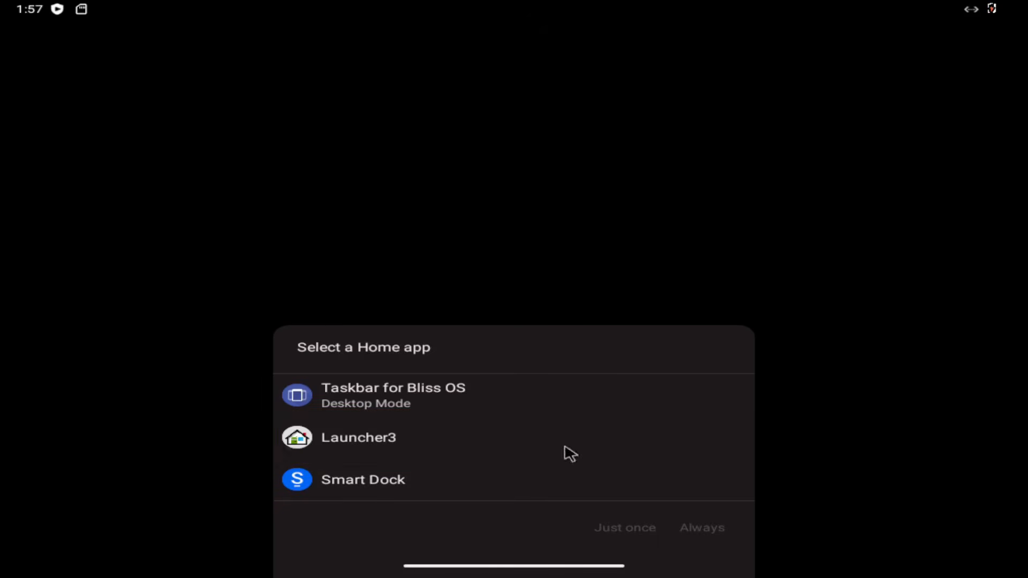
# - Use Launcher3 as the Home app for this time only
pyautogui.click(485, 434)
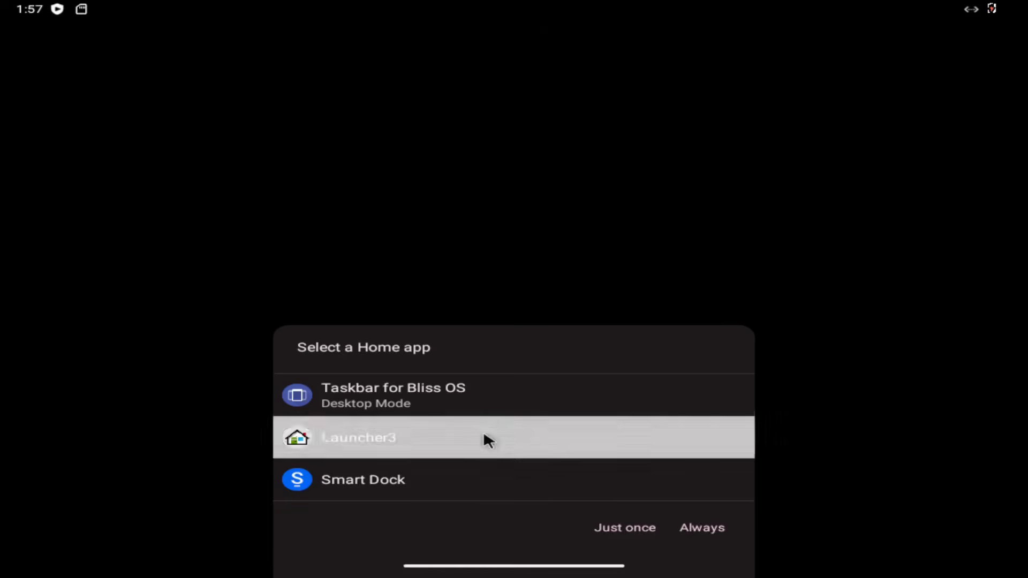
pyautogui.click(607, 529)
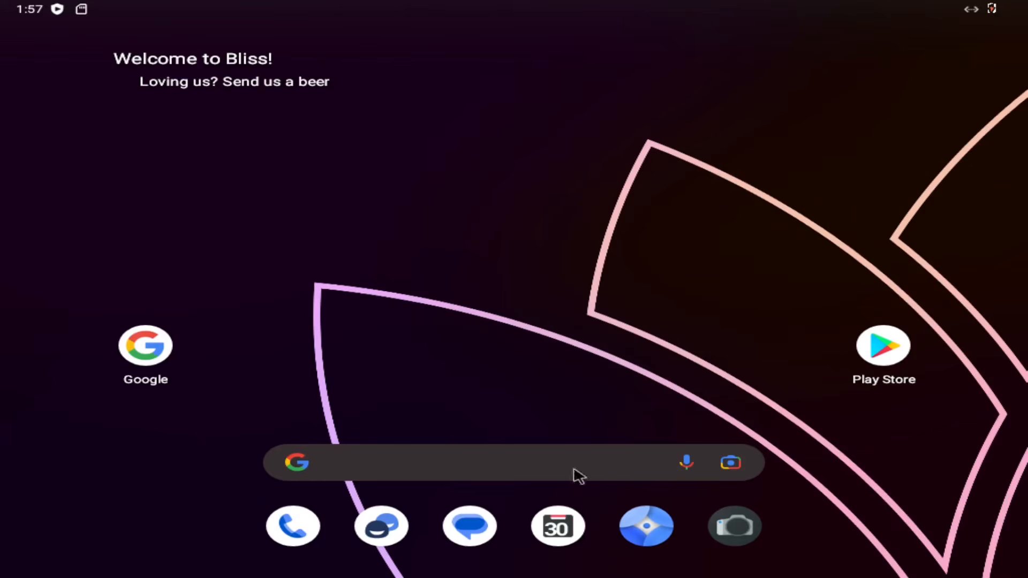
# - Open the system settings and examine the device details on the About tablet page
pyautogui.press('super')
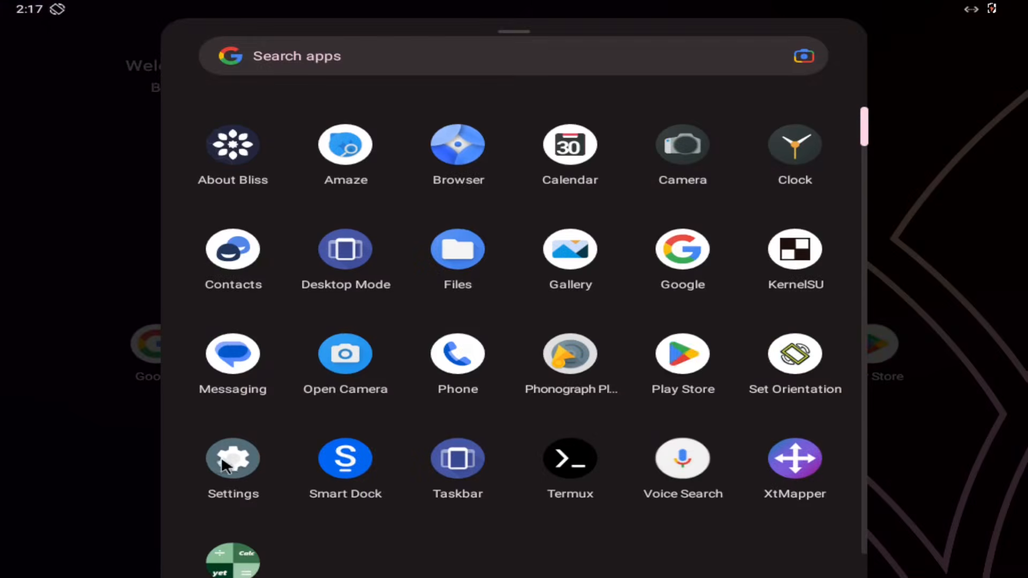
pyautogui.click(206, 458)
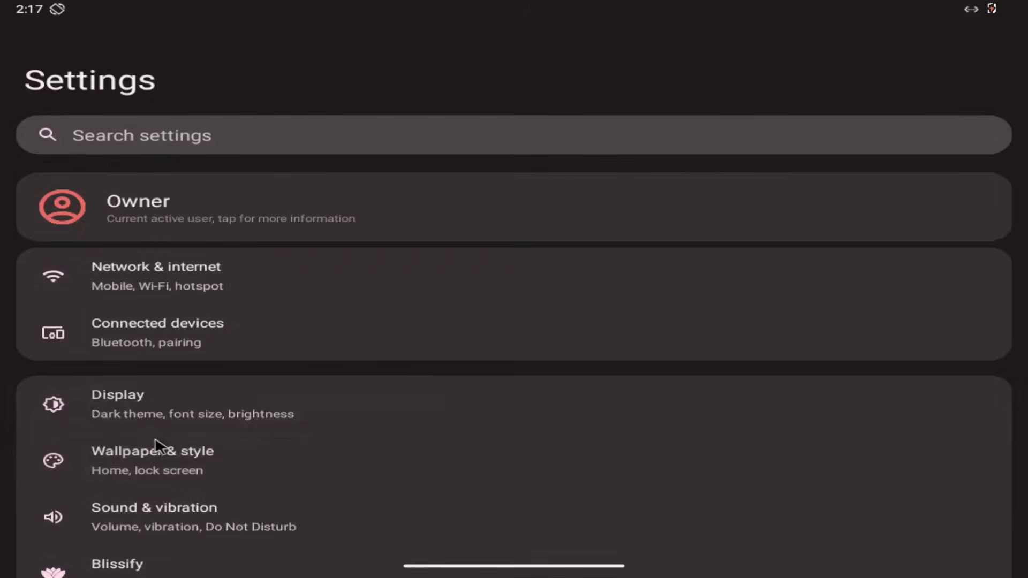
pyautogui.scroll(-10, 411, 370)
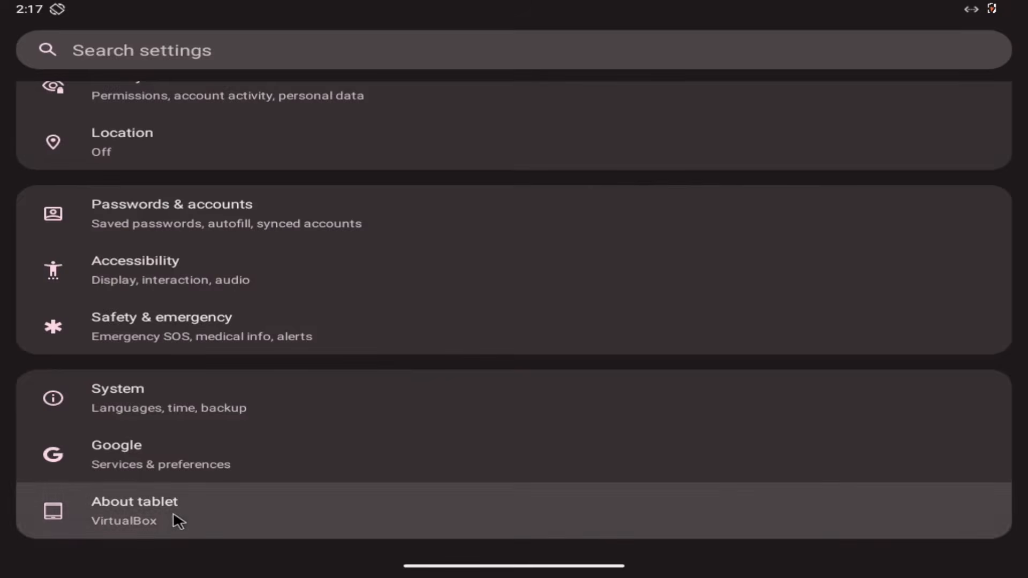
pyautogui.click(177, 521)
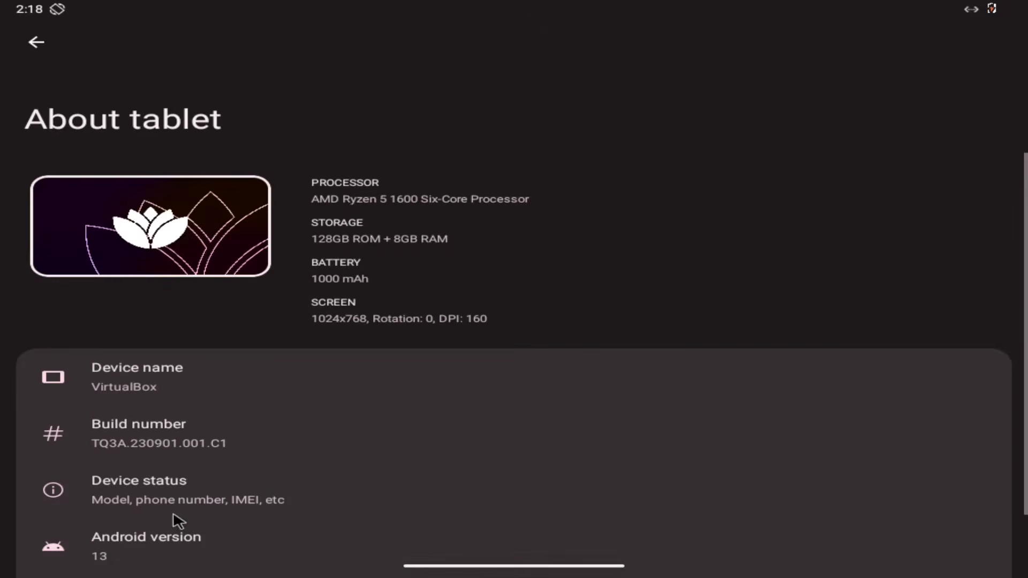
pyautogui.click(177, 524)
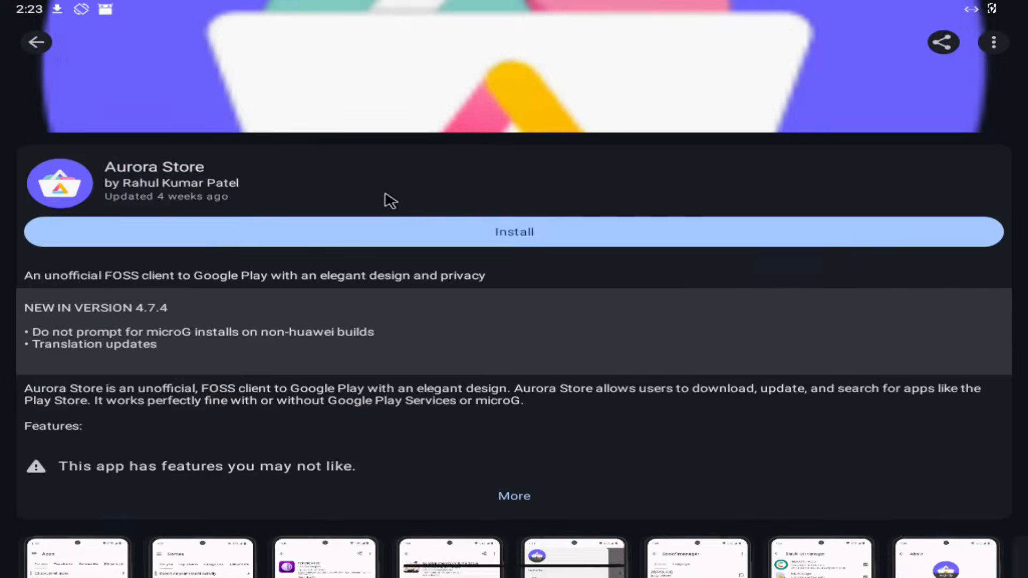
# - Install Aurora Store from its F-Droid page, confirm the installation, and open the app
pyautogui.click(397, 231)
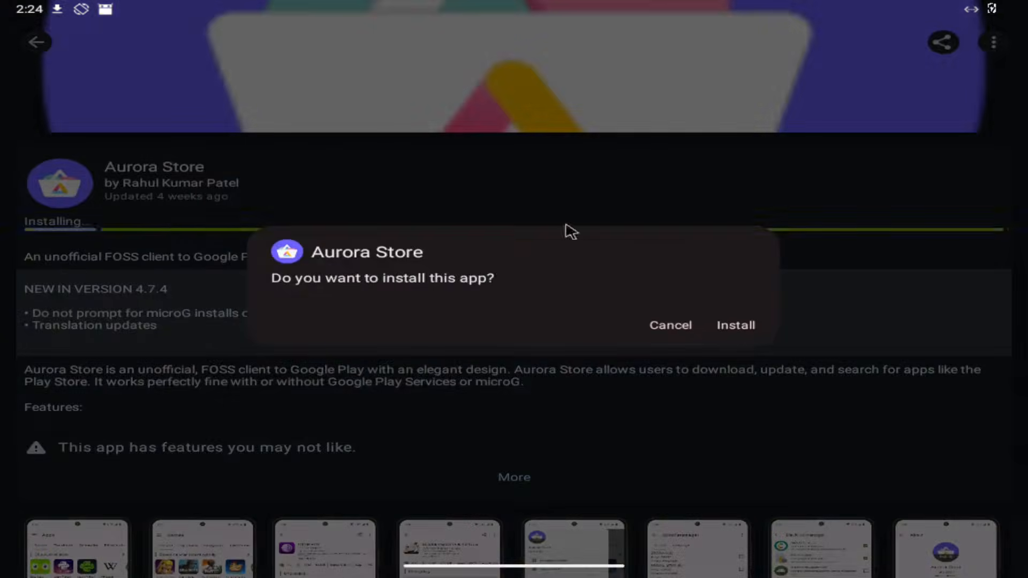
pyautogui.click(735, 324)
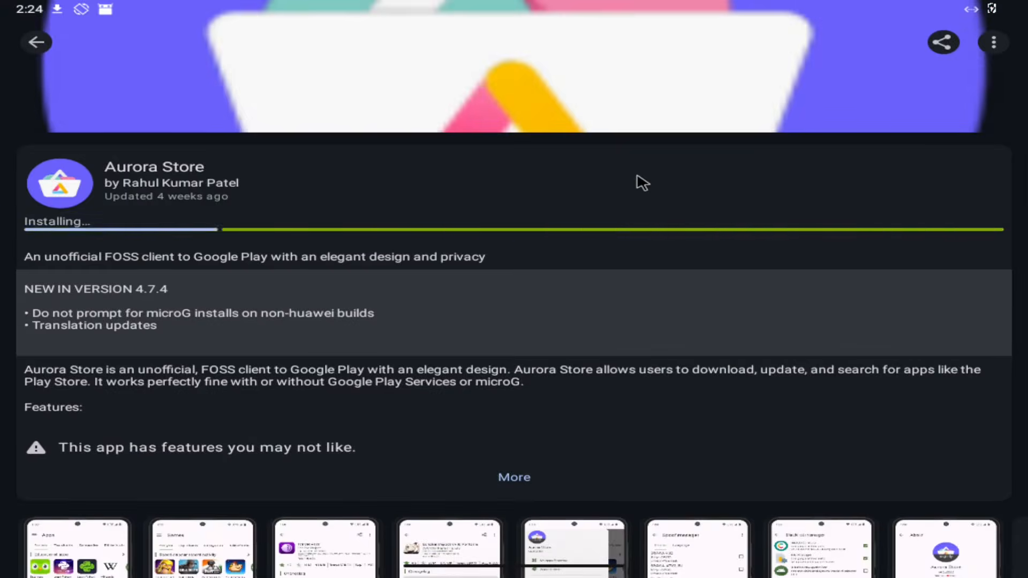
pyautogui.click(653, 231)
# - Go through Aurora Store's welcome and permissions pages to finish its initial setup
pyautogui.click(785, 528)
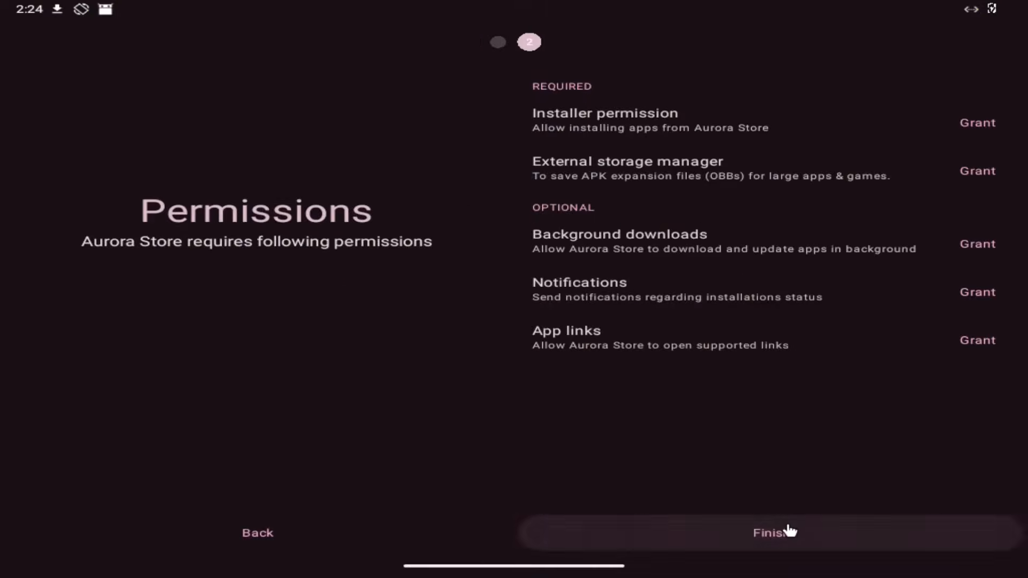
pyautogui.click(789, 531)
pyautogui.click(829, 371)
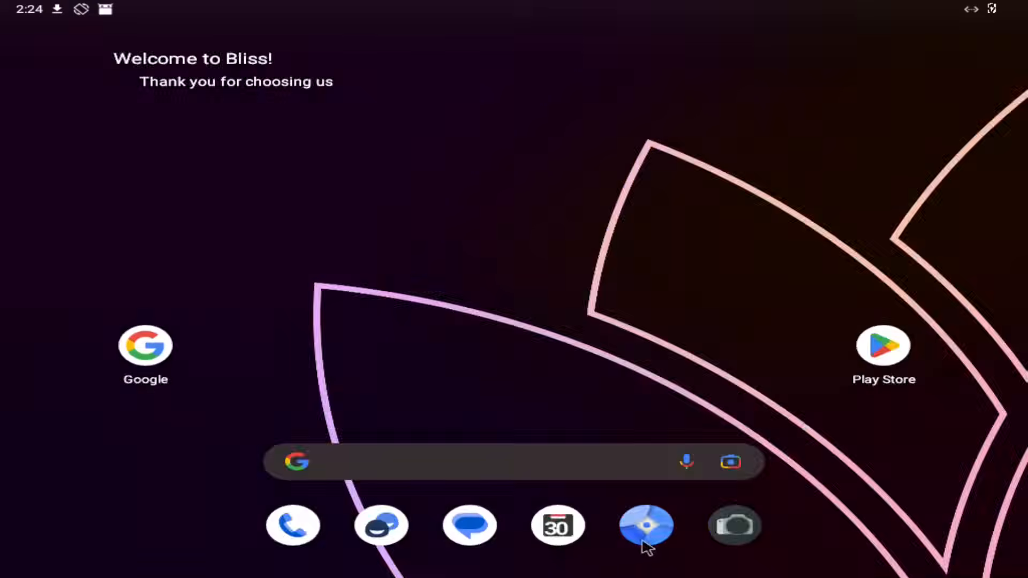
# - Add Aurora Store and F-Droid shortcuts to the home screen above Play Store, and reopen the list of all apps
pyautogui.moveTo(643, 542); pyautogui.dragTo(636, 436)
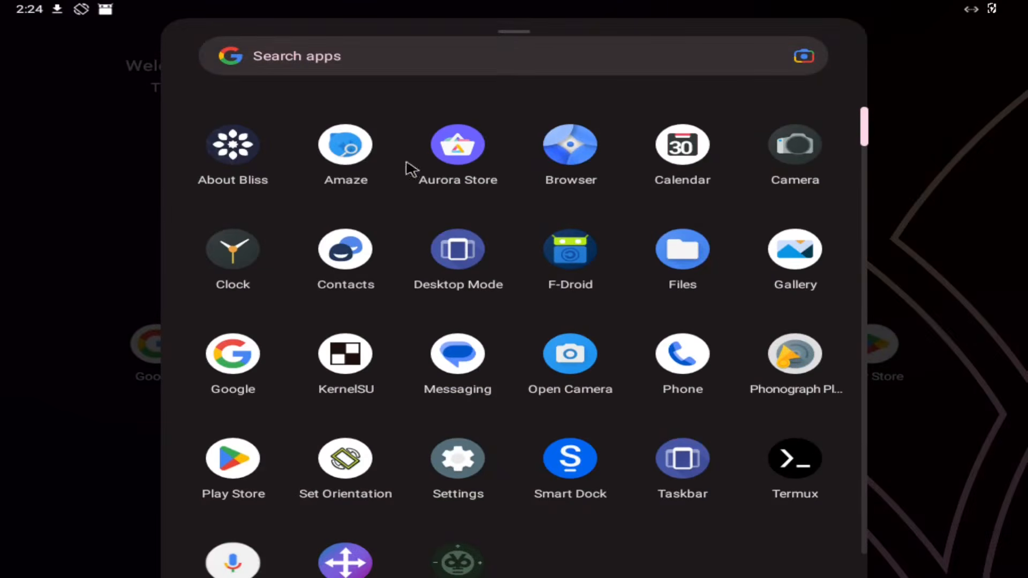
pyautogui.click(456, 151)
pyautogui.moveTo(493, 181); pyautogui.dragTo(744, 347)
pyautogui.moveTo(659, 498); pyautogui.dragTo(438, 241)
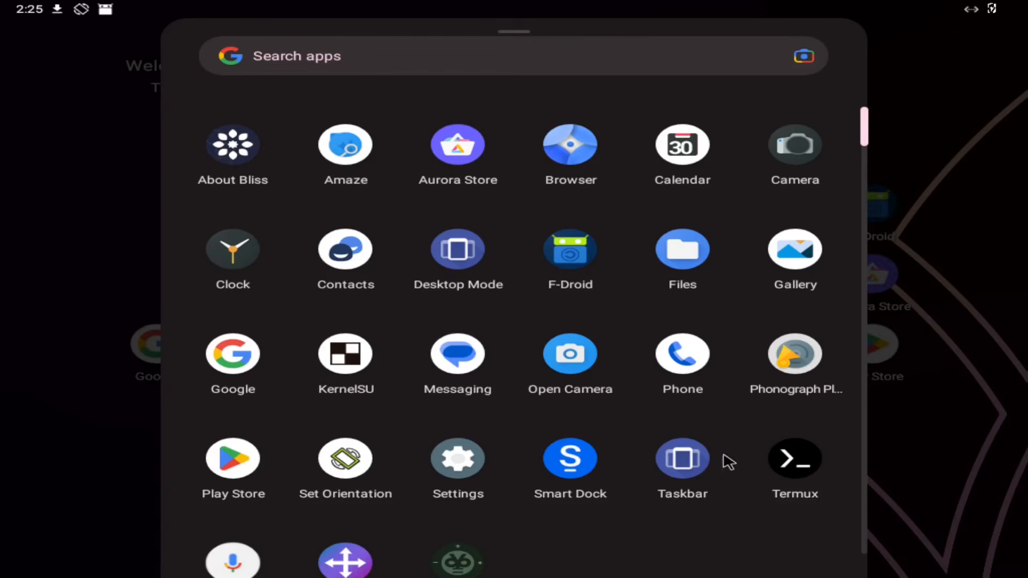
# - Open Termux and run "pkg install root-repo" to install the root repository
pyautogui.click(789, 477)
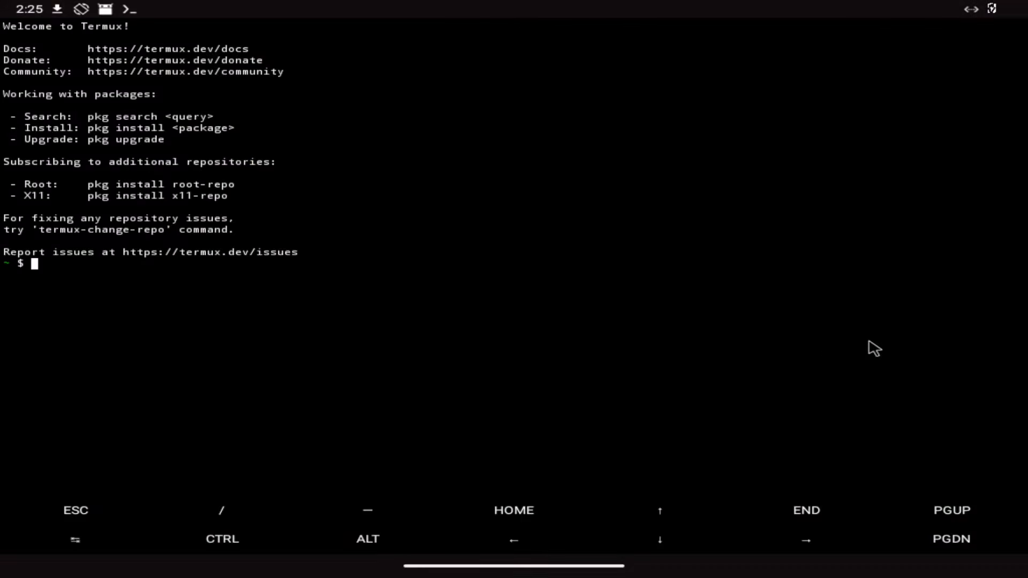
pyautogui.write('pkg install root-repo')
pyautogui.press('Return')
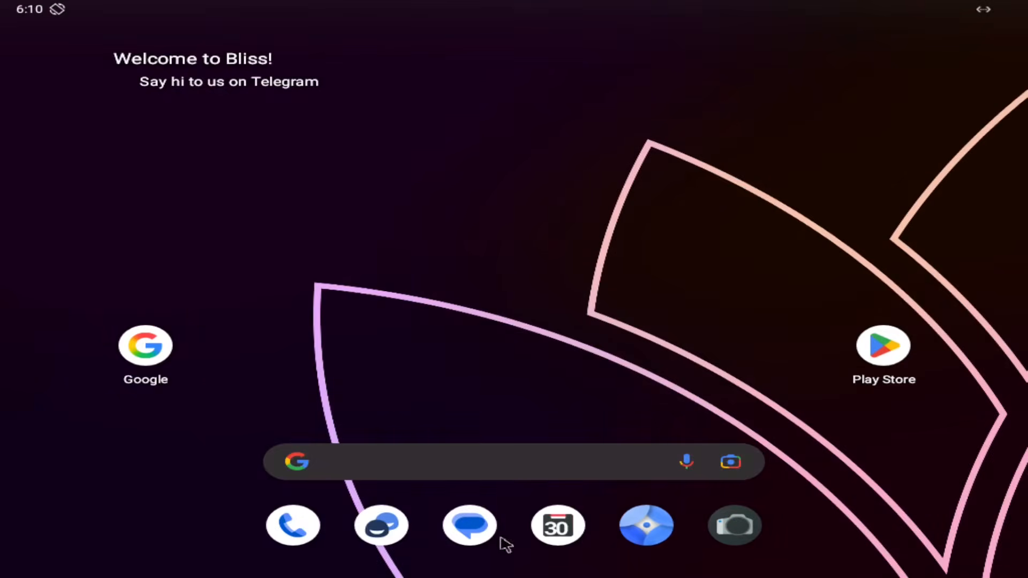
# - Switch from the tablet home screen to Desktop Mode
pyautogui.moveTo(503, 541); pyautogui.dragTo(519, 405)
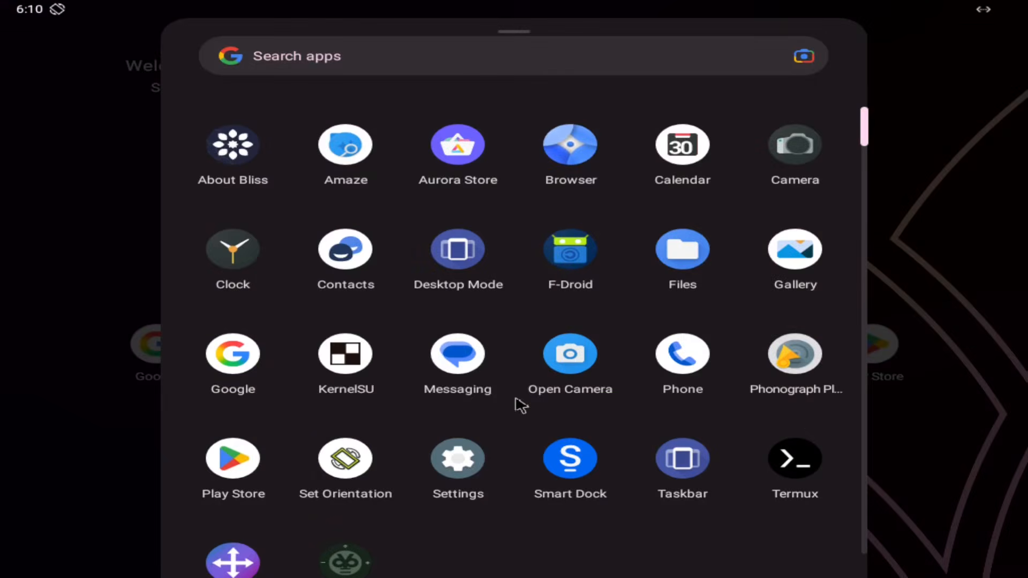
pyautogui.click(462, 265)
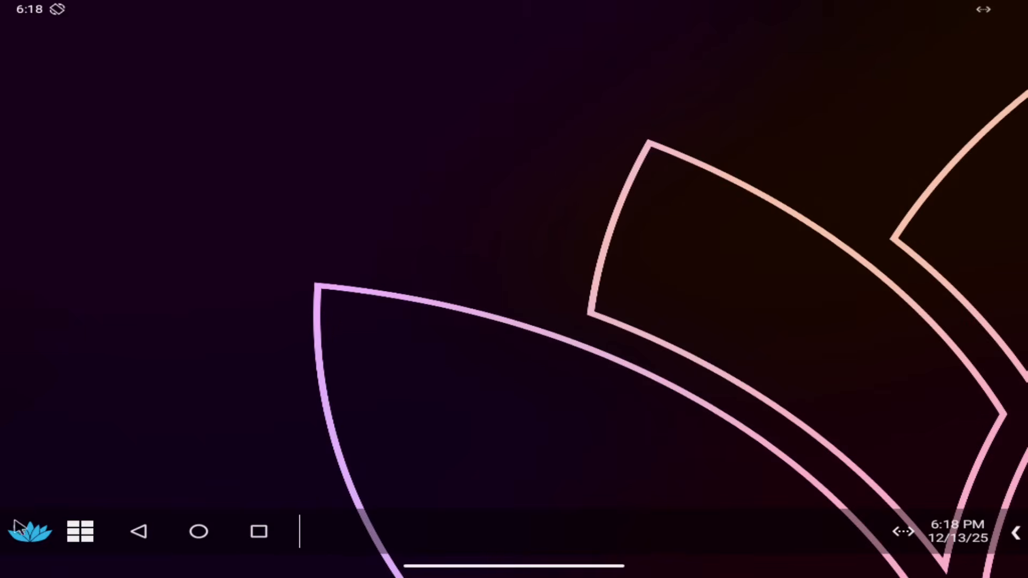
# - Uninstall TikTok from the desktop's app list and confirm its removal
pyautogui.click(23, 534)
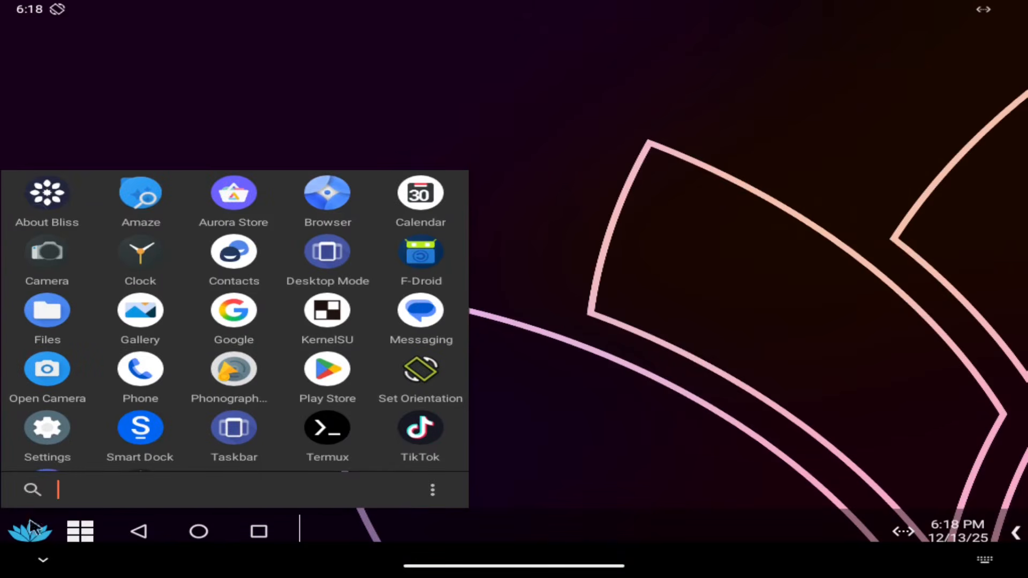
pyautogui.rightClick(421, 445)
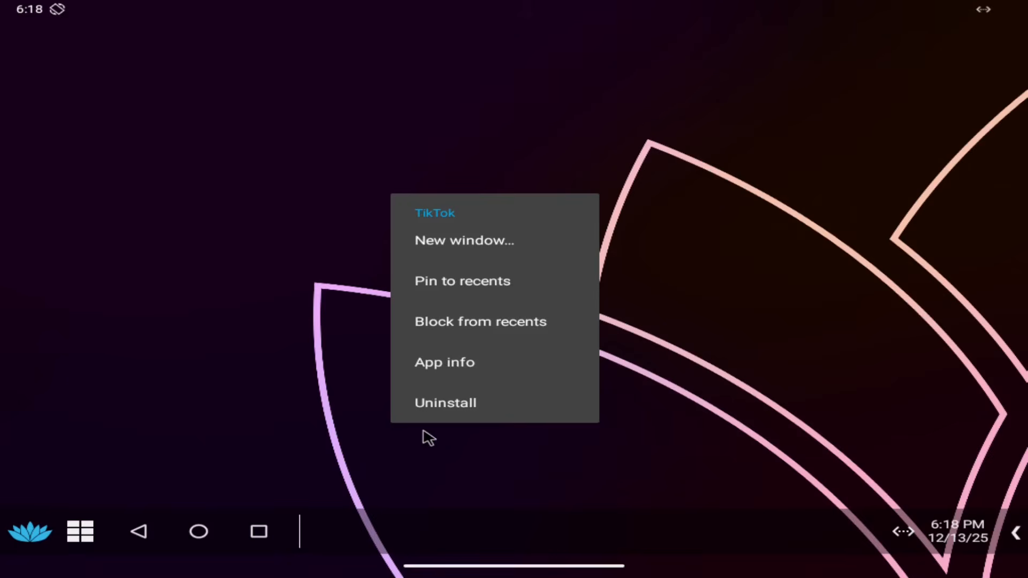
pyautogui.click(448, 415)
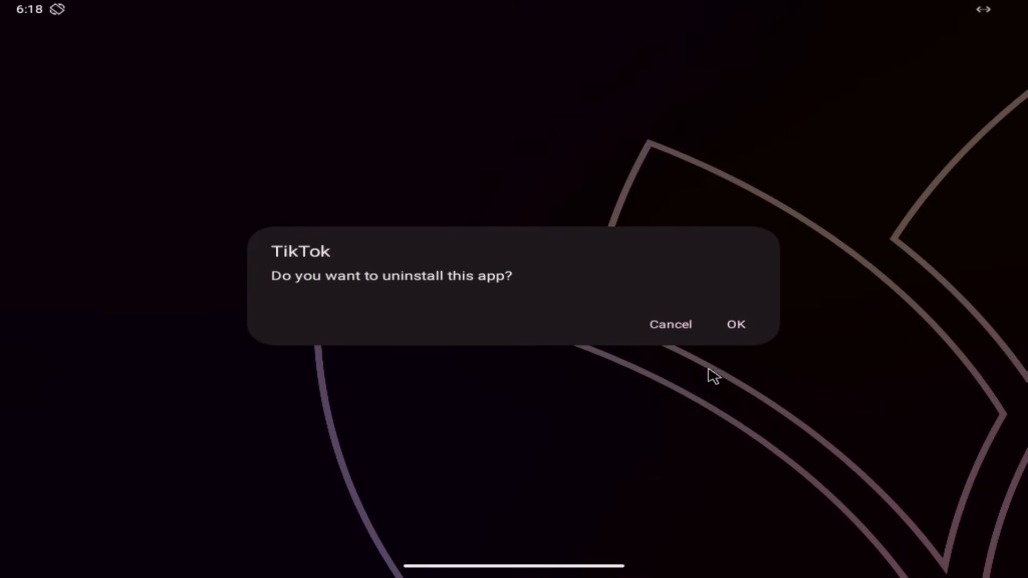
pyautogui.click(739, 325)
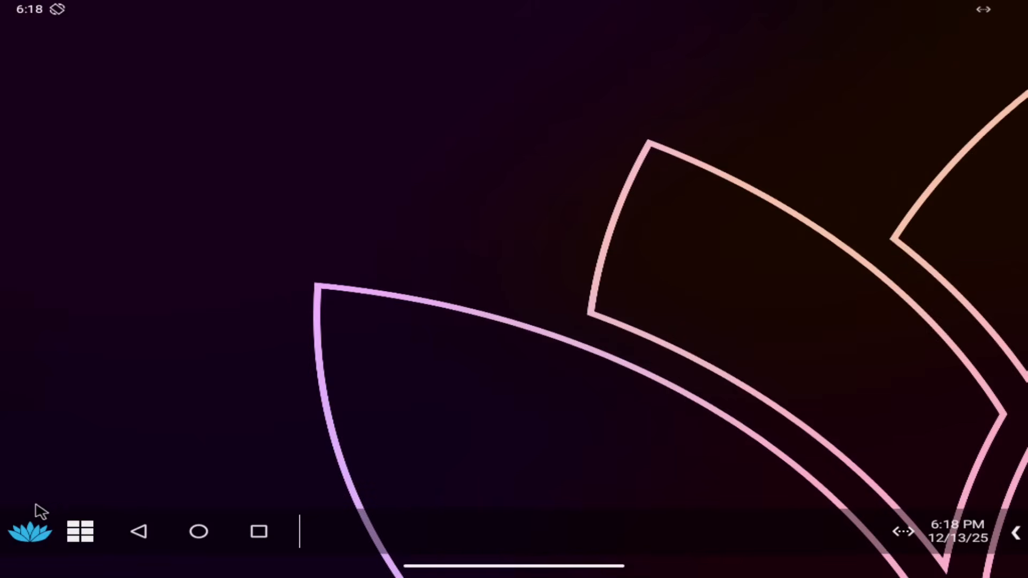
# - Look through the installed apps in the desktop's app list, and close the list
pyautogui.click(25, 533)
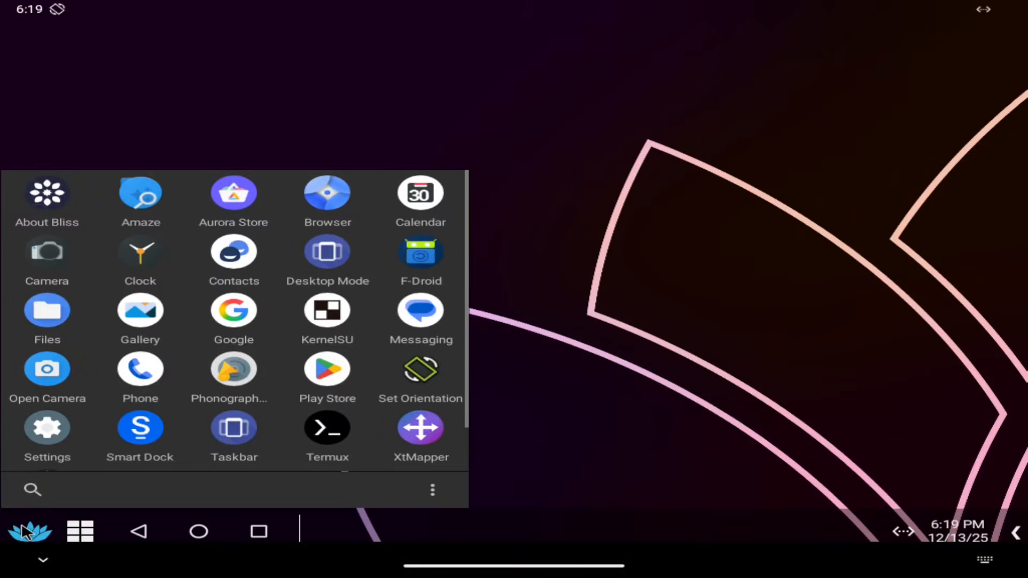
pyautogui.scroll(-2, 138, 397)
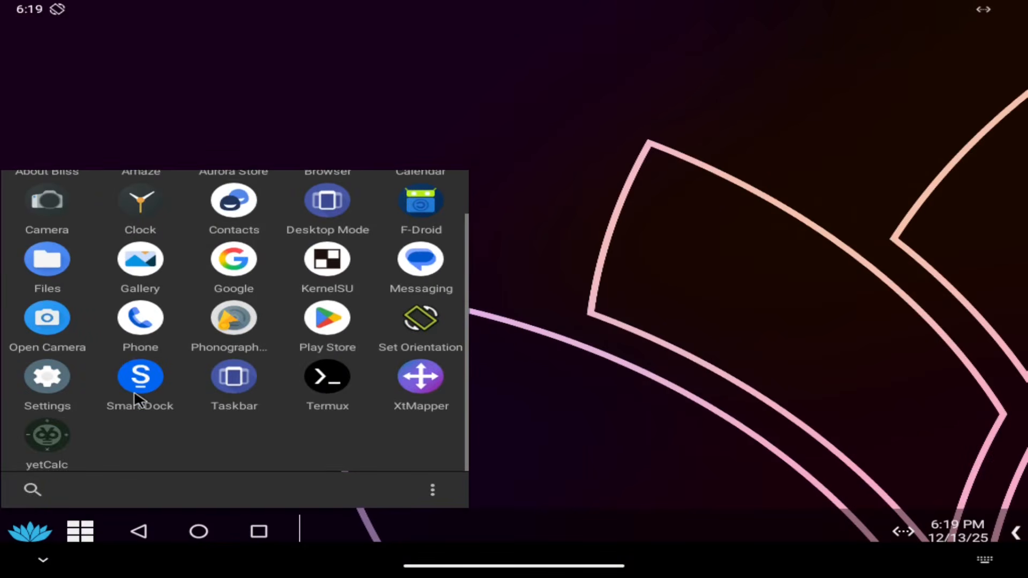
pyautogui.scroll(2, 137, 399)
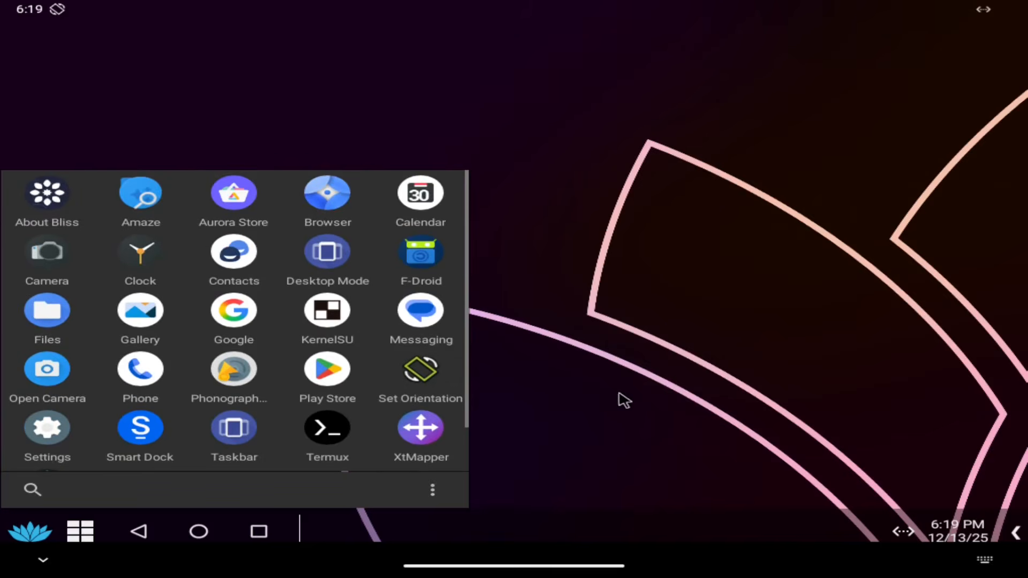
pyautogui.click(654, 305)
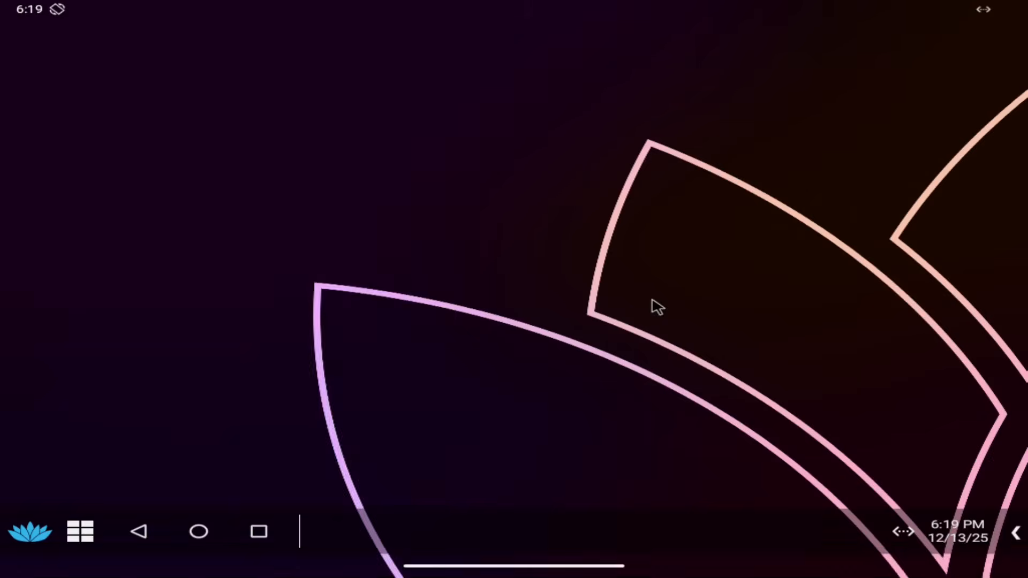